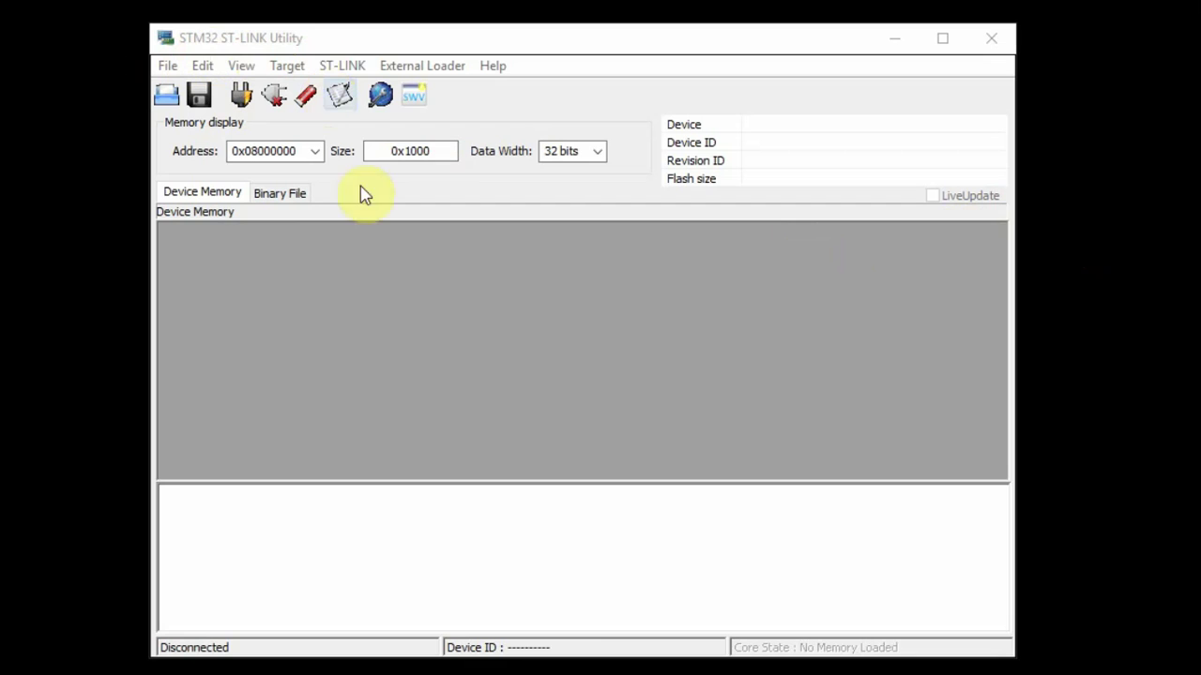
Switch to the browser, search for "st link utility" in a new tab, and open the STMicroelectronics utility page at its design section
{"action": "left_click", "coordinate": [798, 581]}
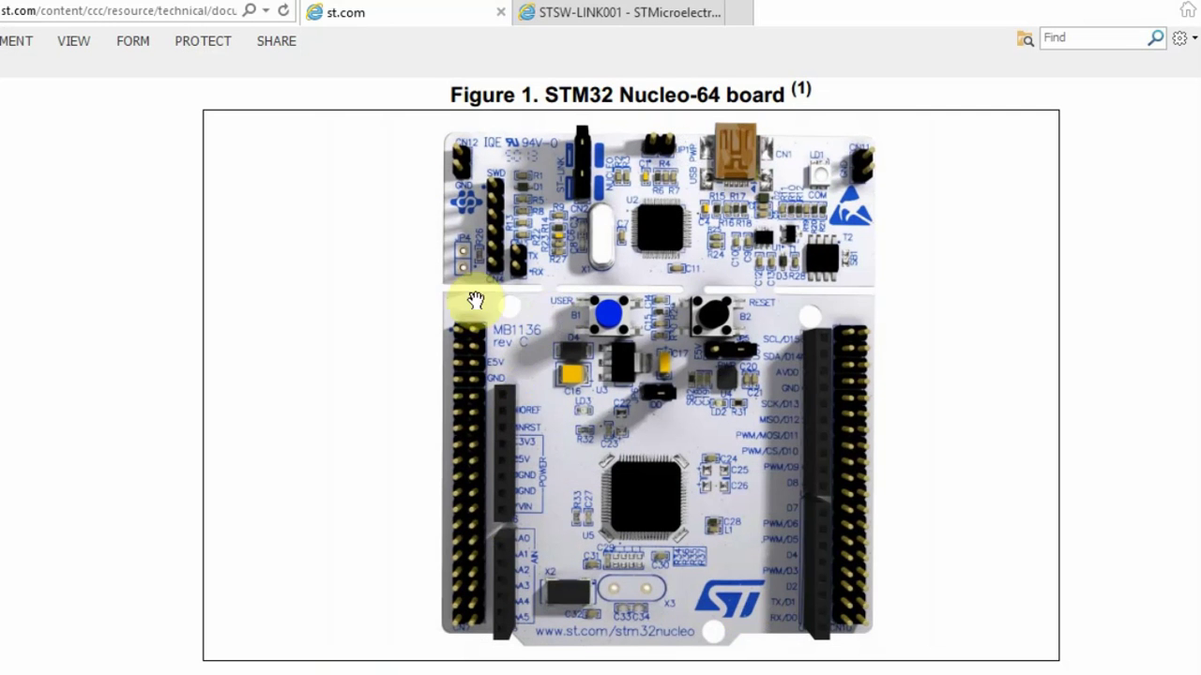
{"action": "left_click", "coordinate": [730, 11]}
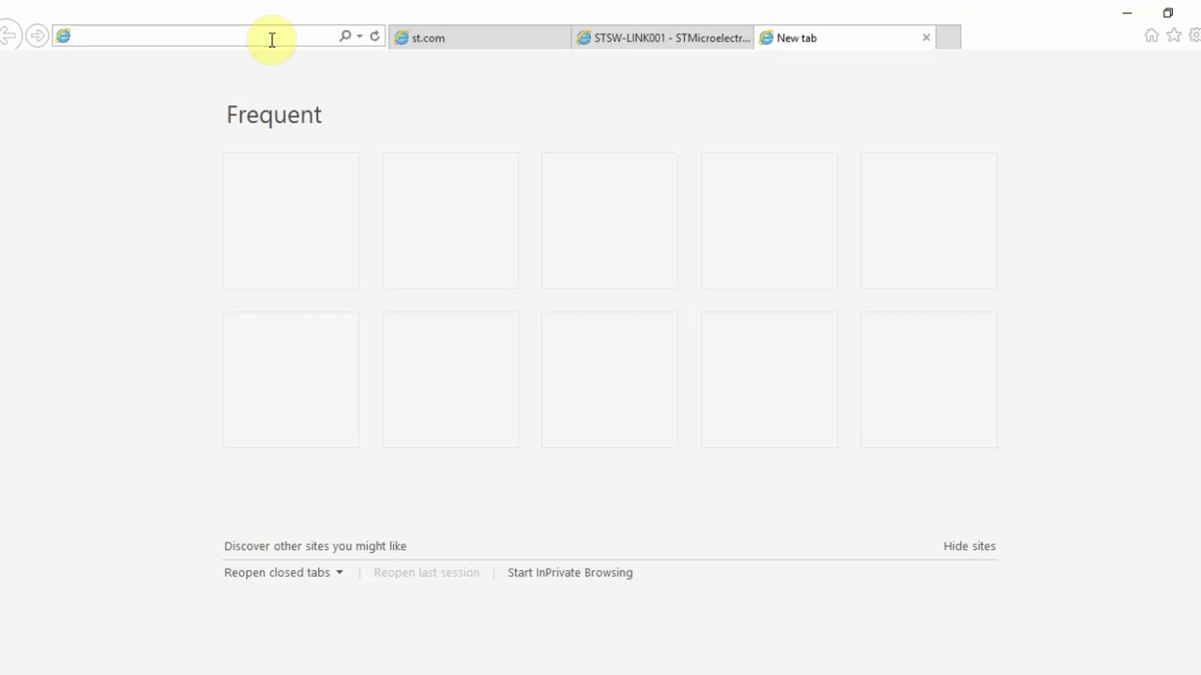
{"action": "type", "text": "st lin"}
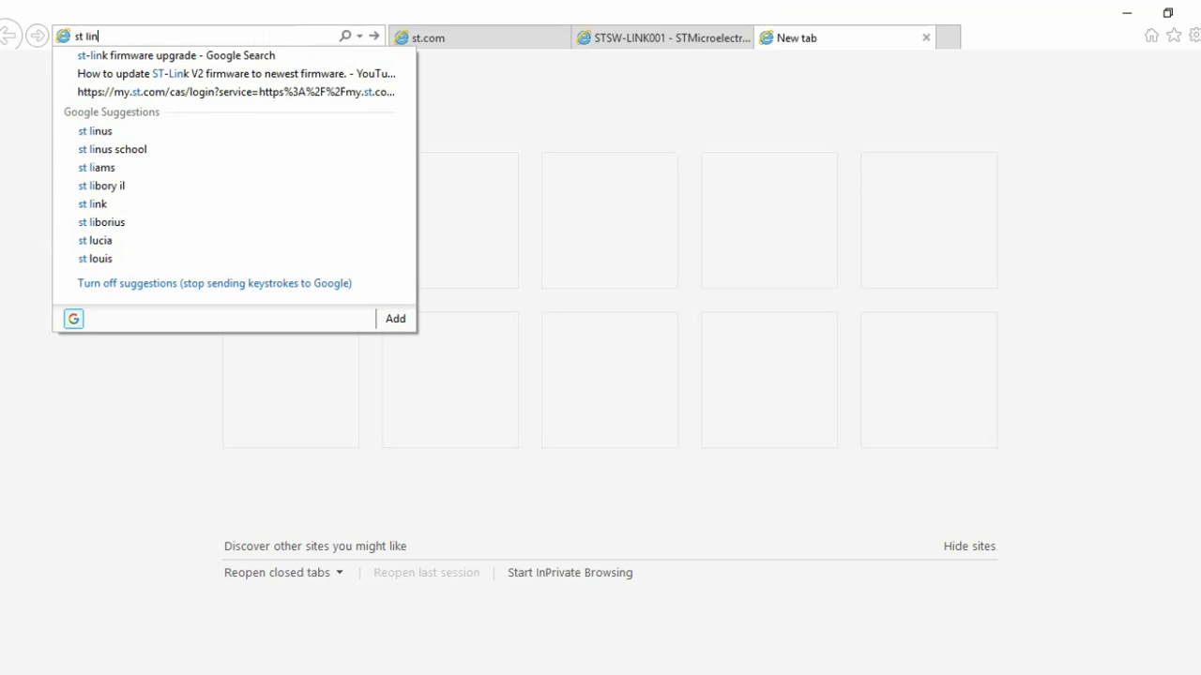
{"action": "type", "text": "k uti"}
{"action": "key", "text": "Down"}
{"action": "key", "text": "Down"}
{"action": "key", "text": "Down"}
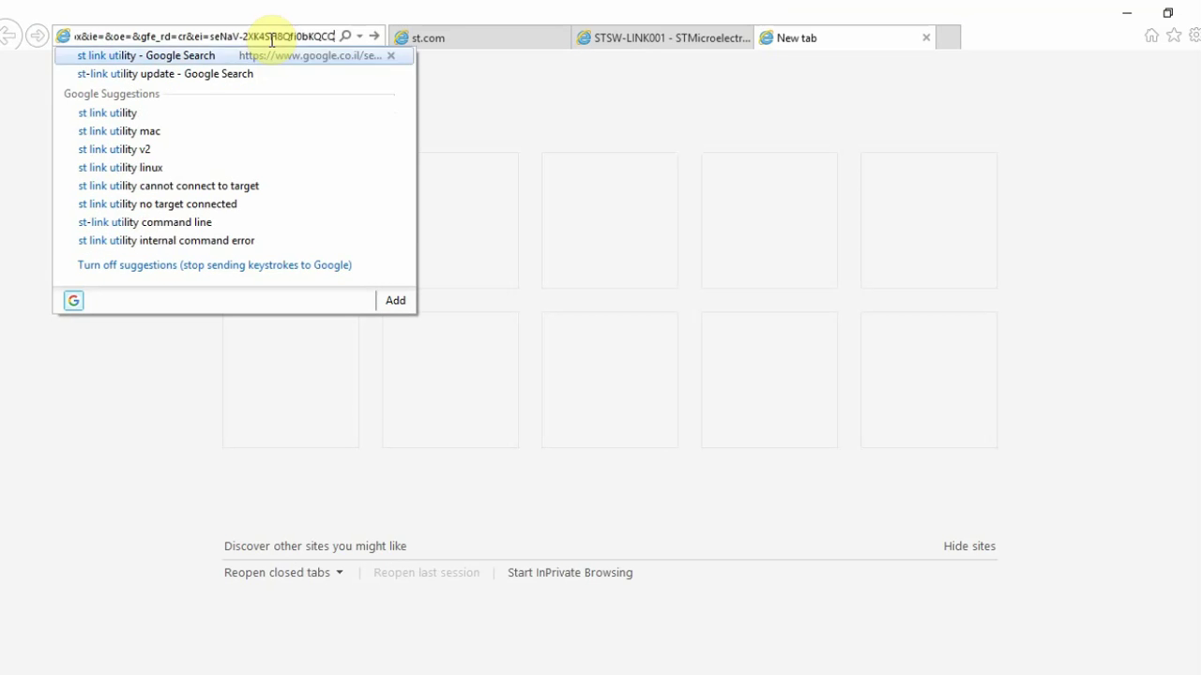
{"action": "key", "text": "Return"}
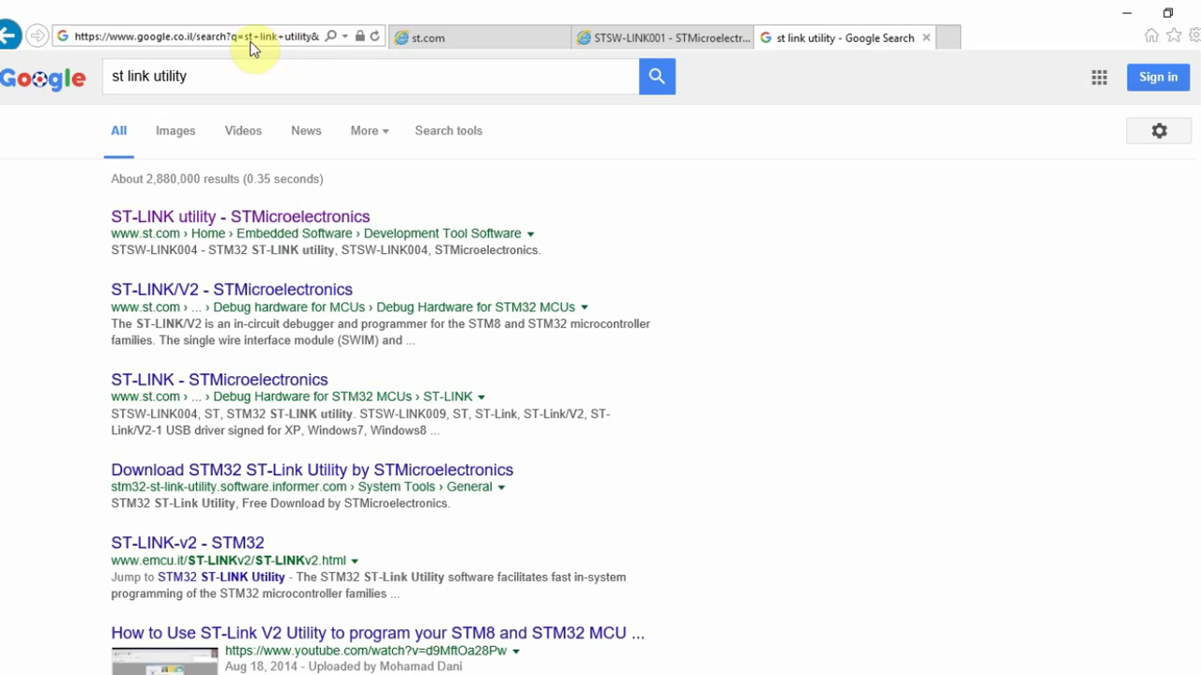
{"action": "left_click", "coordinate": [228, 220]}
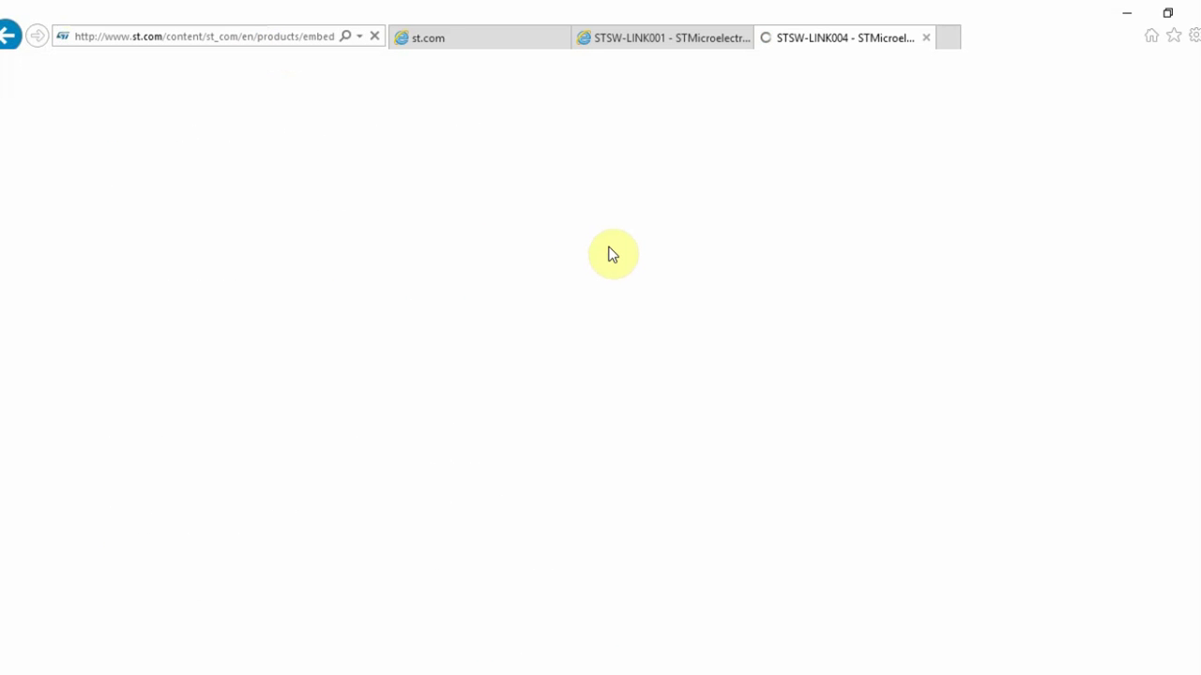
{"action": "left_click", "coordinate": [454, 354]}
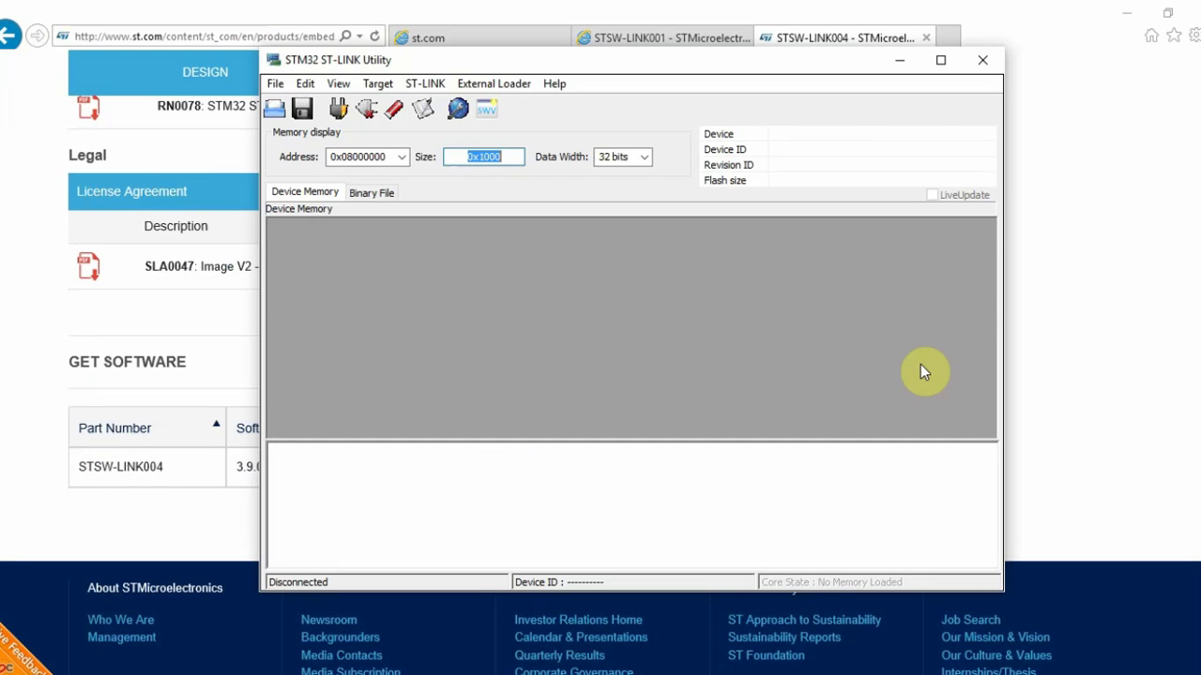
Return to STM32 ST-LINK Utility, start its firmware update, connect the device, and check the offered firmware version
{"action": "left_click", "coordinate": [1121, 16]}
{"action": "left_click", "coordinate": [1123, 17]}
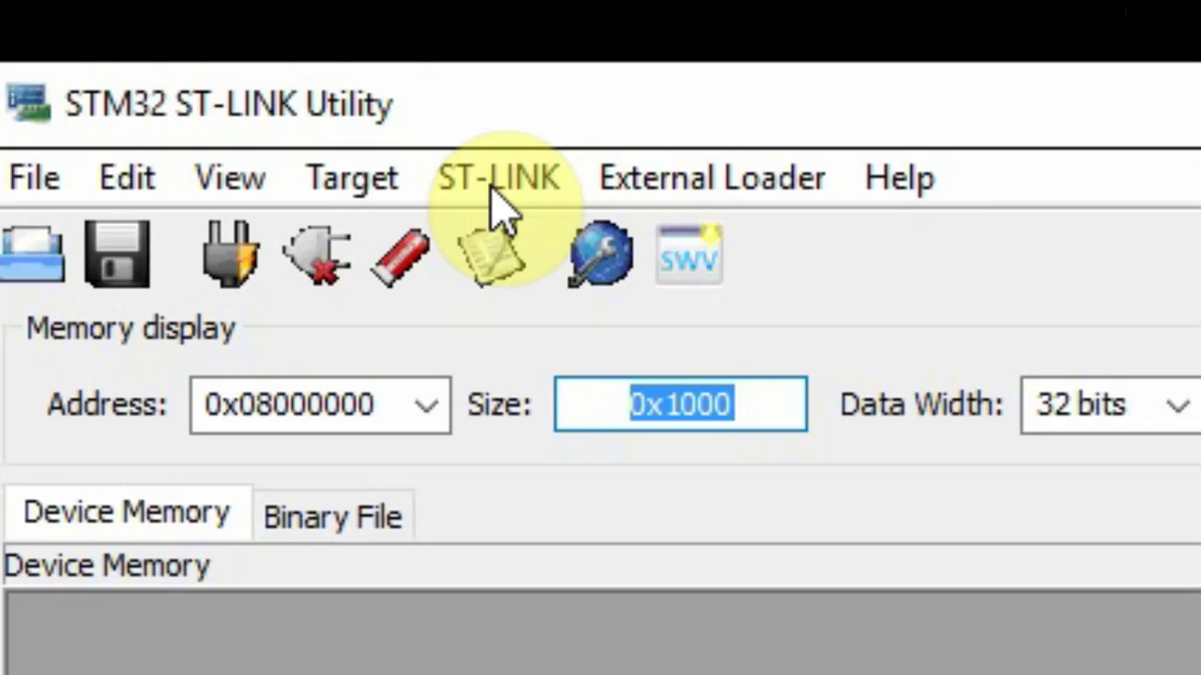
{"action": "left_click", "coordinate": [495, 188]}
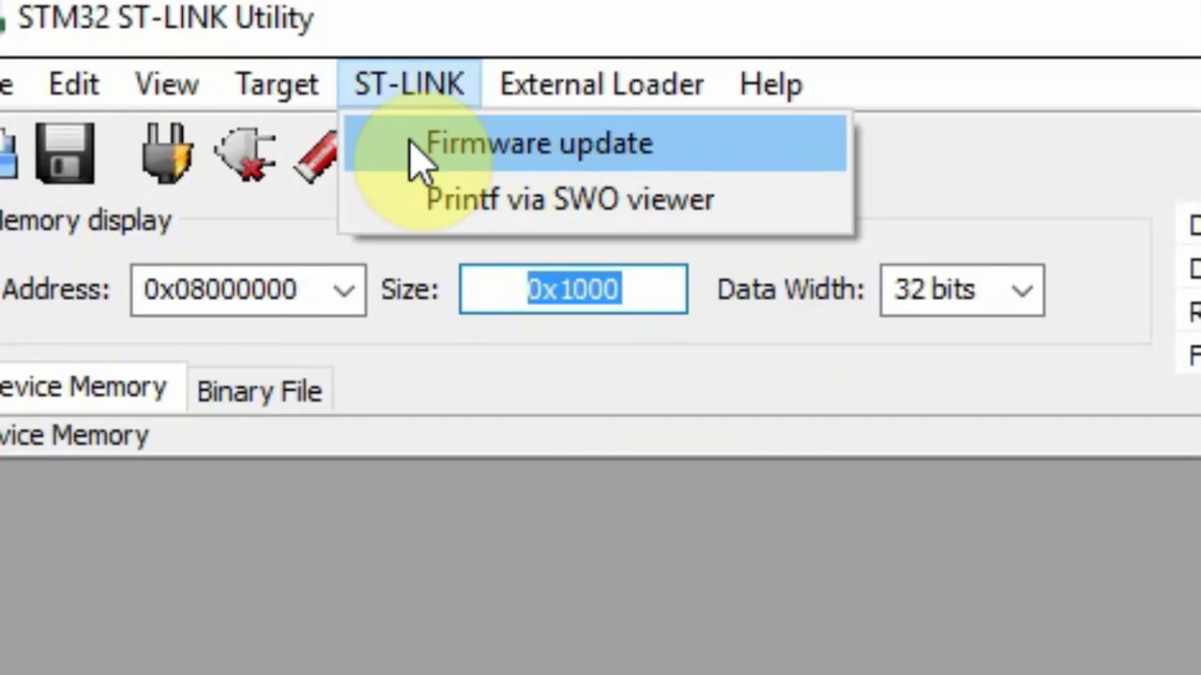
{"action": "left_click", "coordinate": [506, 245]}
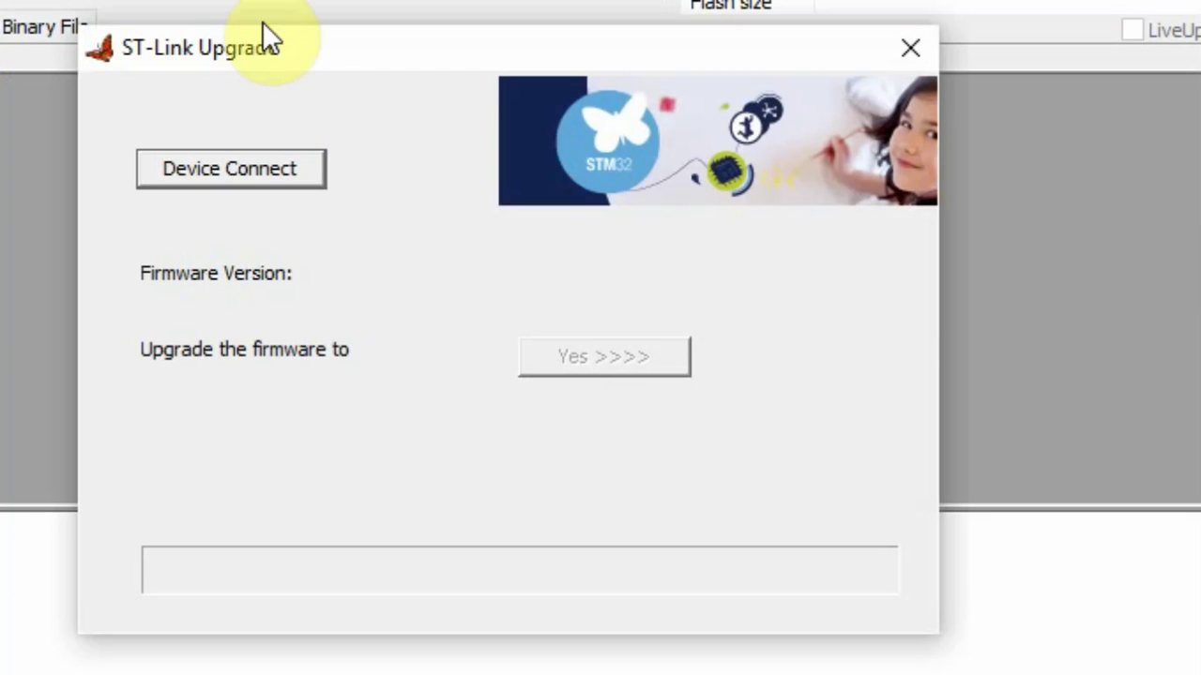
{"action": "left_click", "coordinate": [259, 175]}
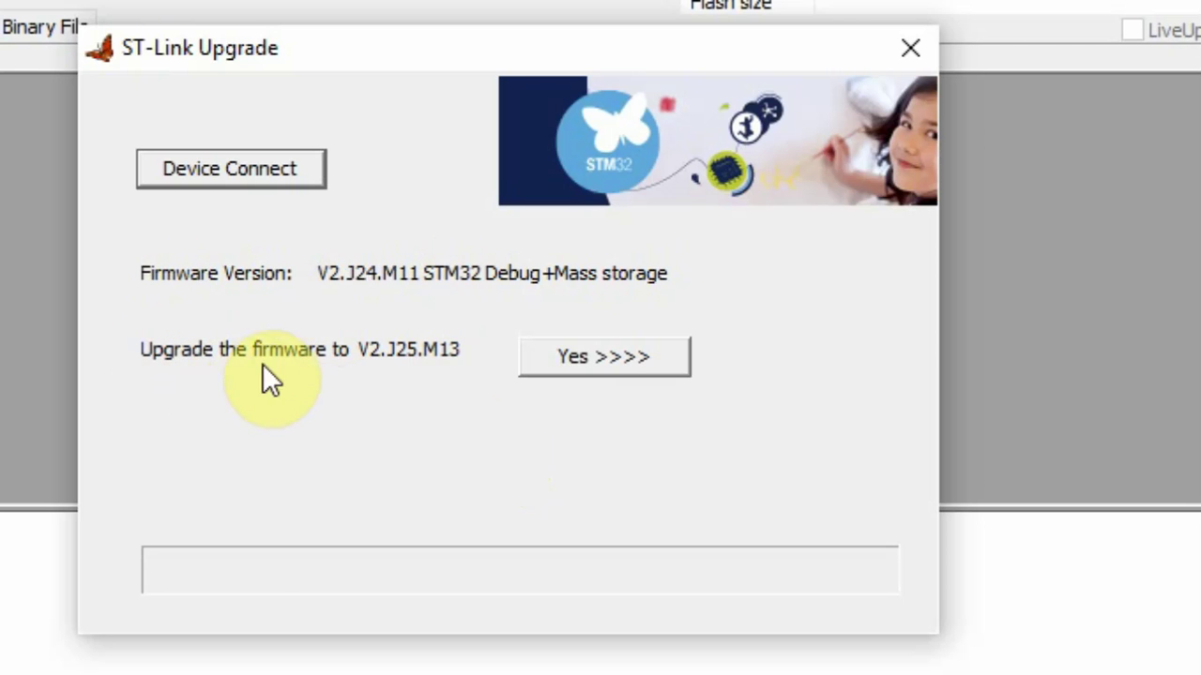
{"action": "left_click_drag", "start_coordinate": [424, 352], "coordinate": [396, 354]}
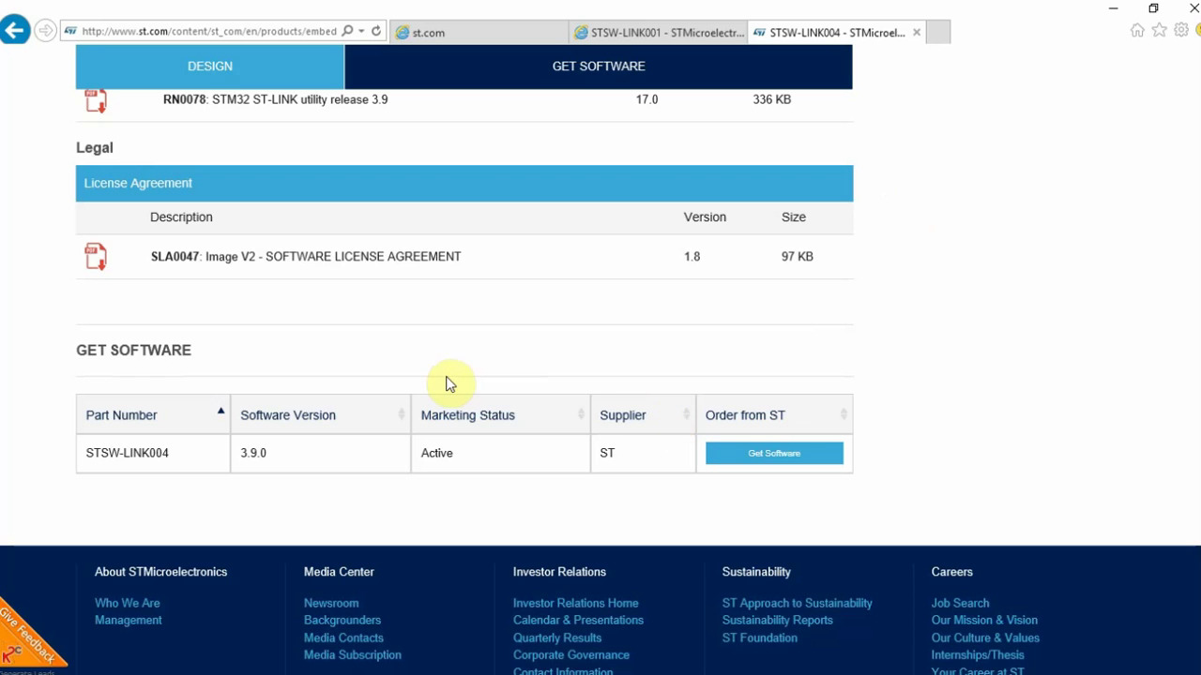
Switch to the browser, close the STSW-LINK001 page, and search for "st link firmware upgrade" in a new tab
{"action": "middle_click", "coordinate": [637, 33]}
{"action": "key", "text": "ctrl+t"}
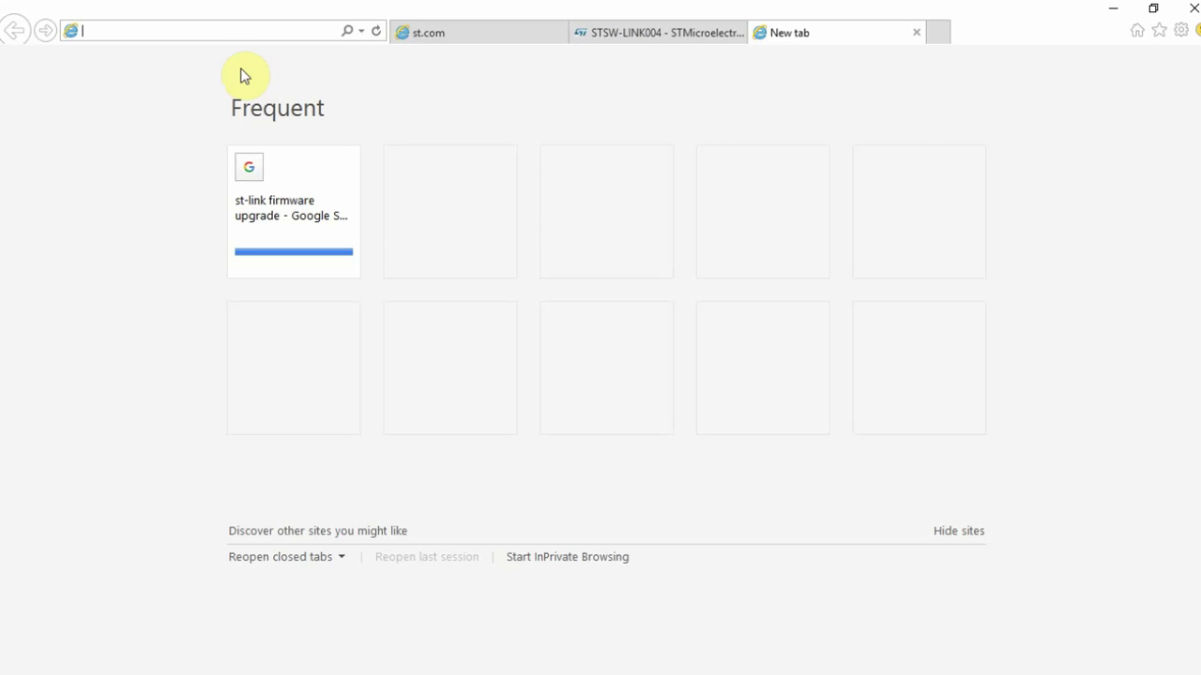
{"action": "type", "text": "st link"}
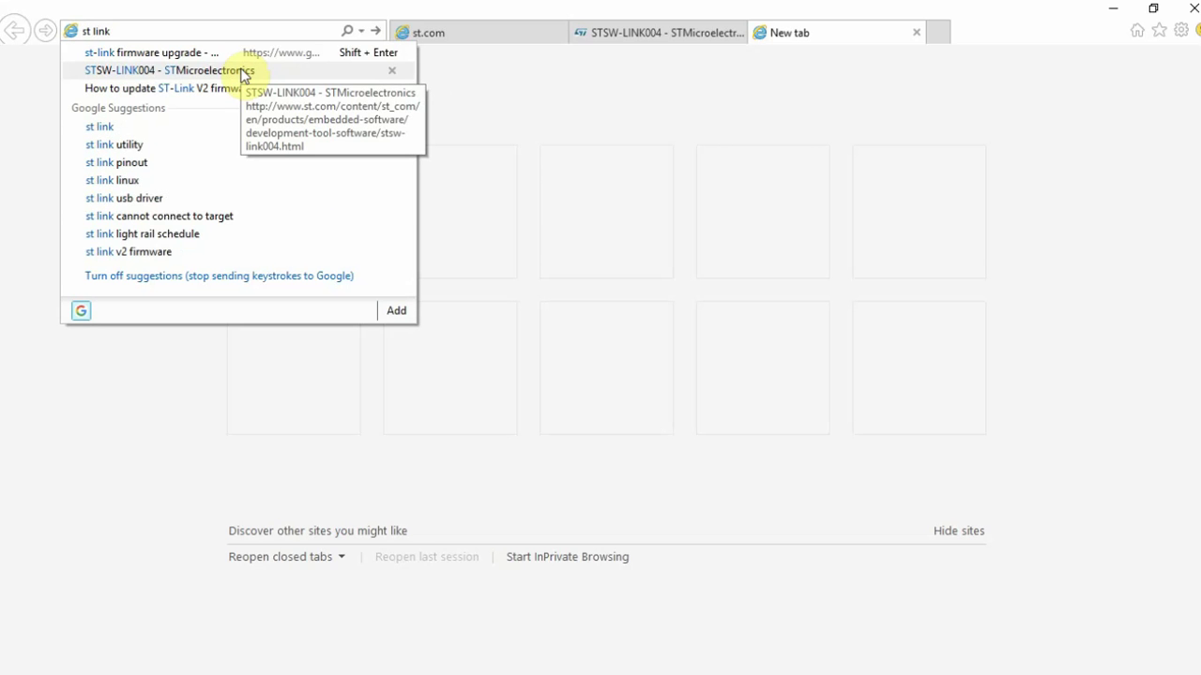
{"action": "type", "text": " firmw"}
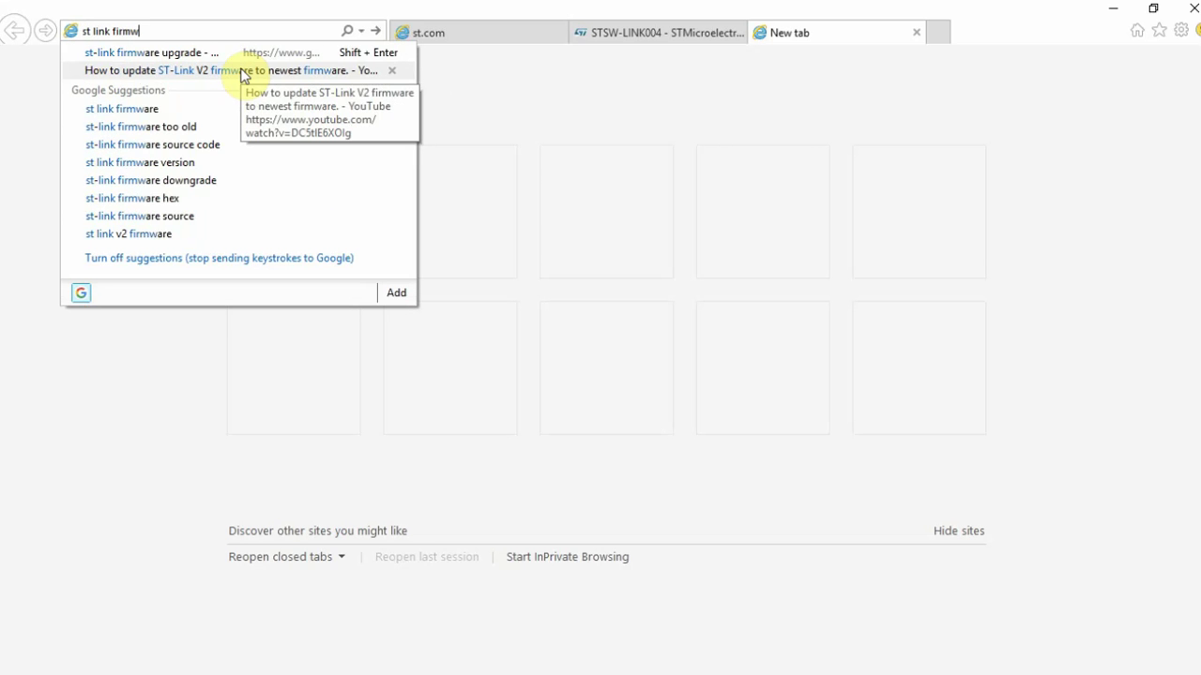
{"action": "type", "text": "are upgrade"}
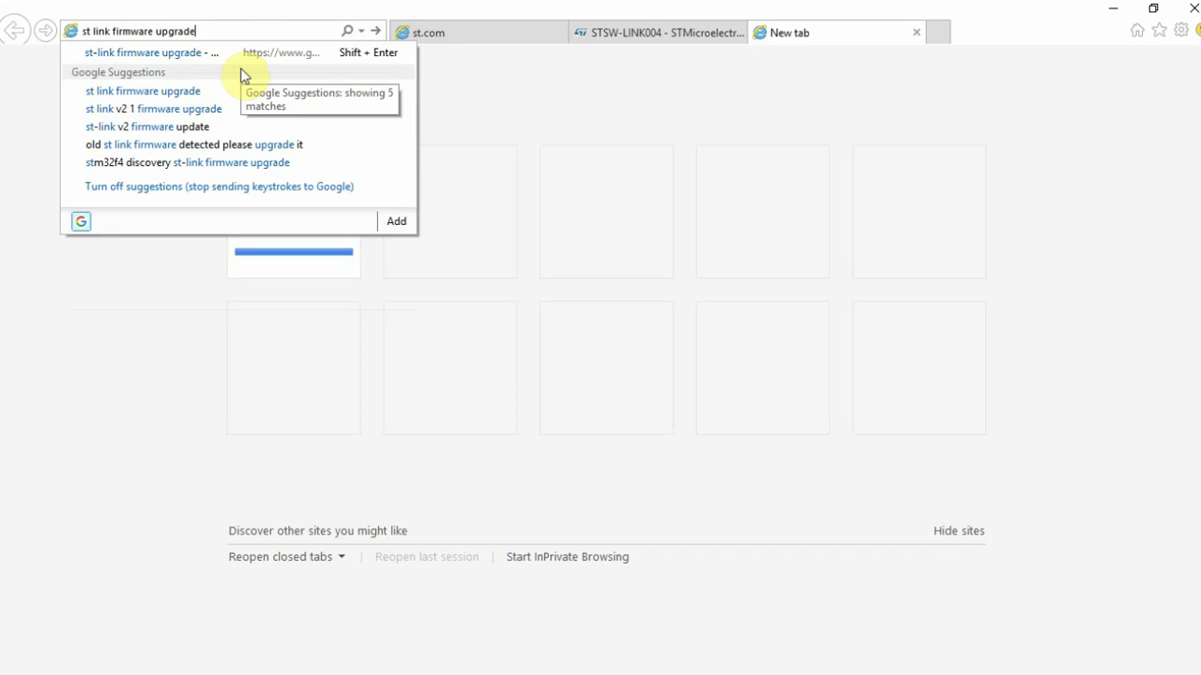
{"action": "key", "text": "Return"}
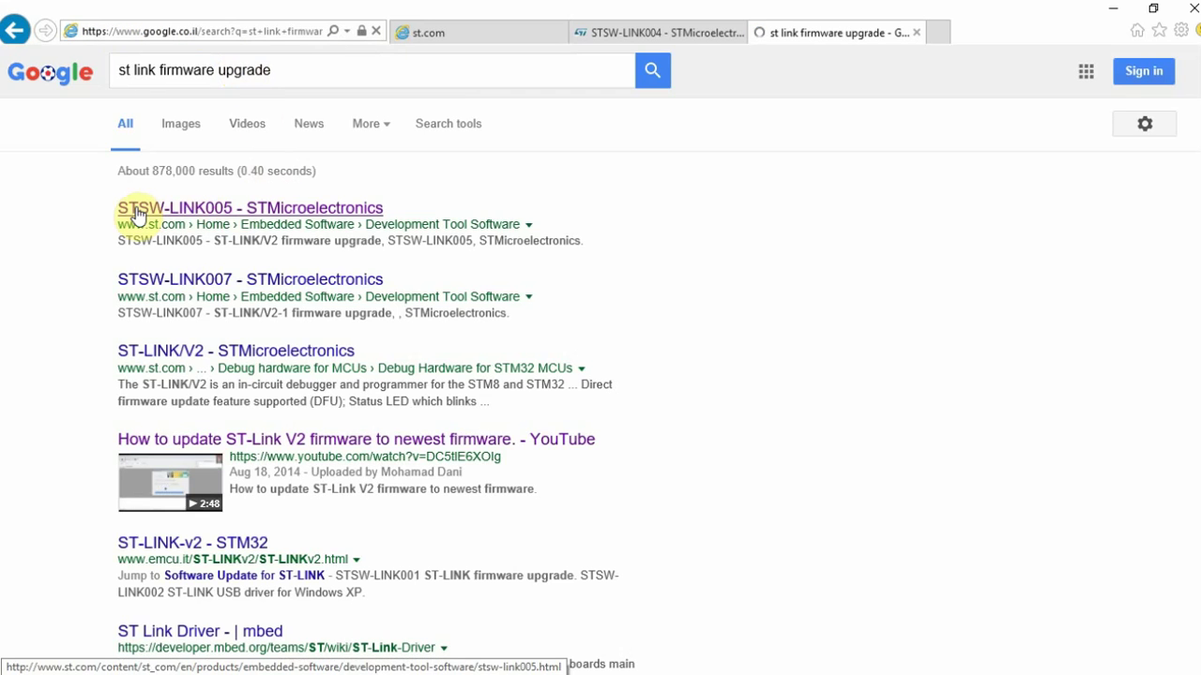
Download en.st-linkv2_upgrade.zip from the STSW-LINK005 page, accepting the license and choosing the account login
{"action": "left_click", "coordinate": [199, 210]}
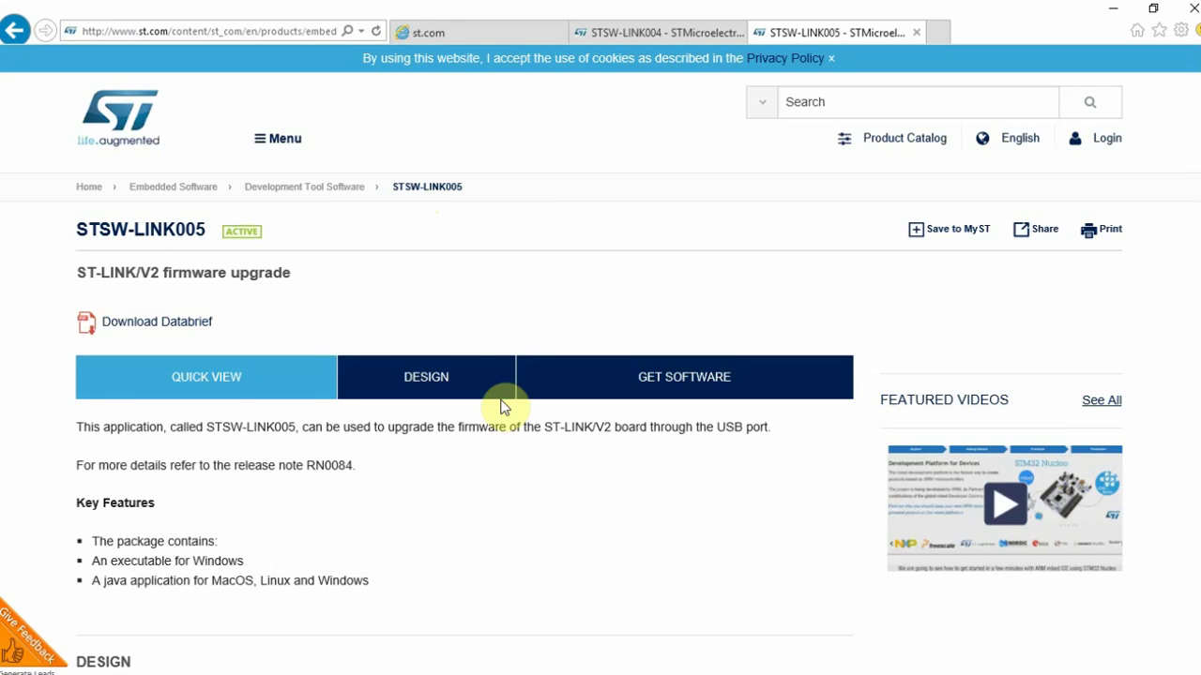
{"action": "scroll", "coordinate": [641, 443], "scroll_direction": "down", "scroll_amount": 5}
{"action": "scroll", "coordinate": [642, 442], "scroll_direction": "down", "scroll_amount": 5}
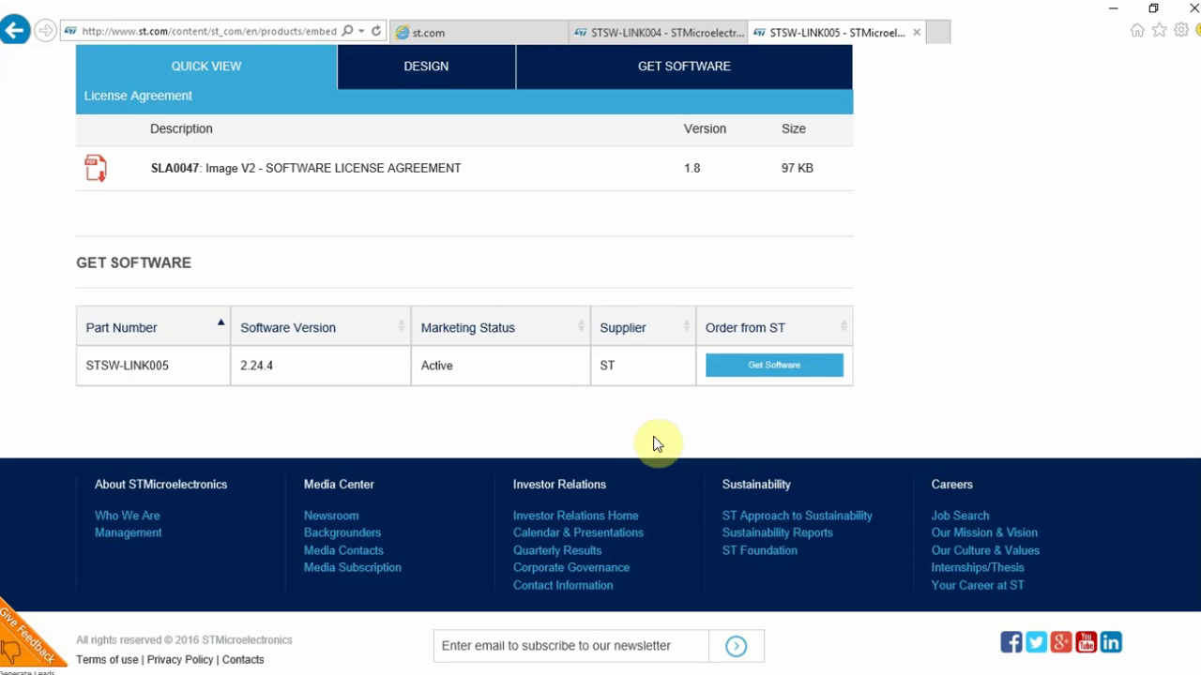
{"action": "left_click", "coordinate": [764, 369]}
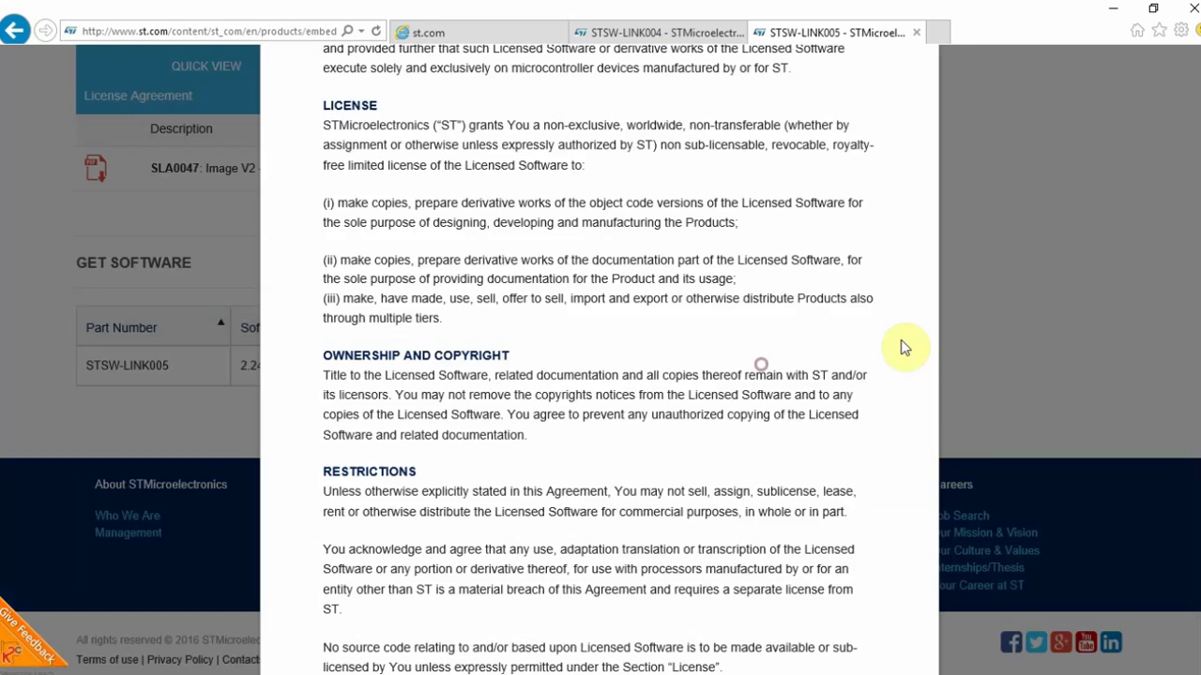
{"action": "left_click", "coordinate": [823, 169]}
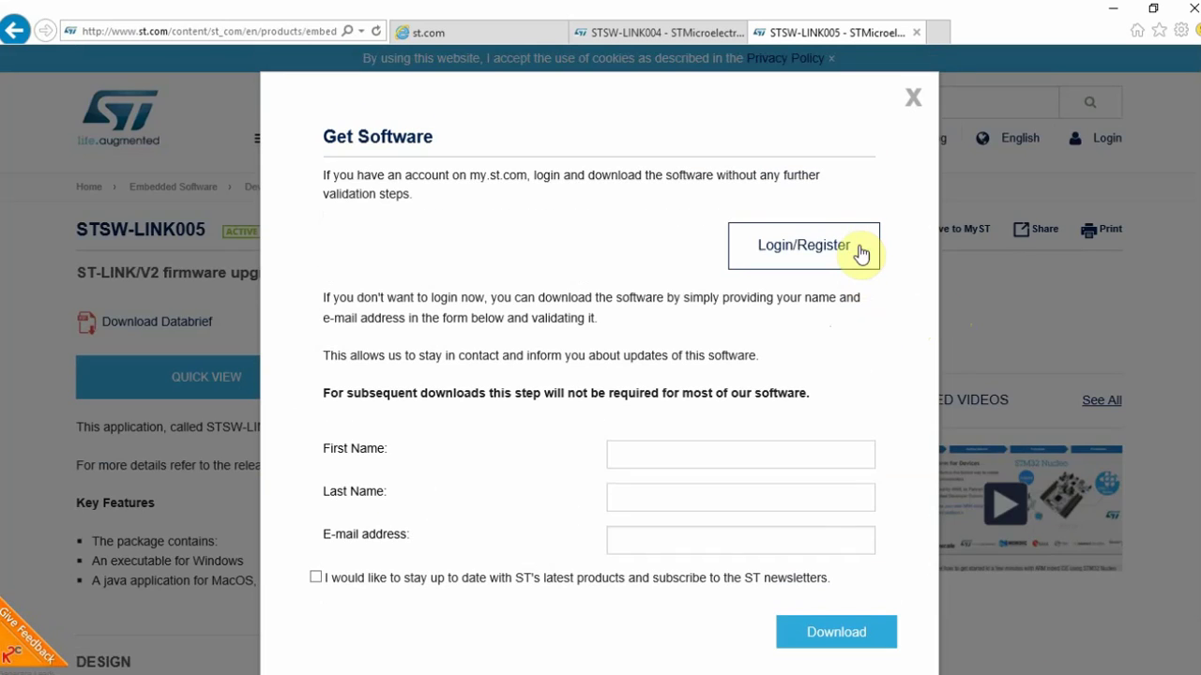
{"action": "left_click", "coordinate": [816, 247]}
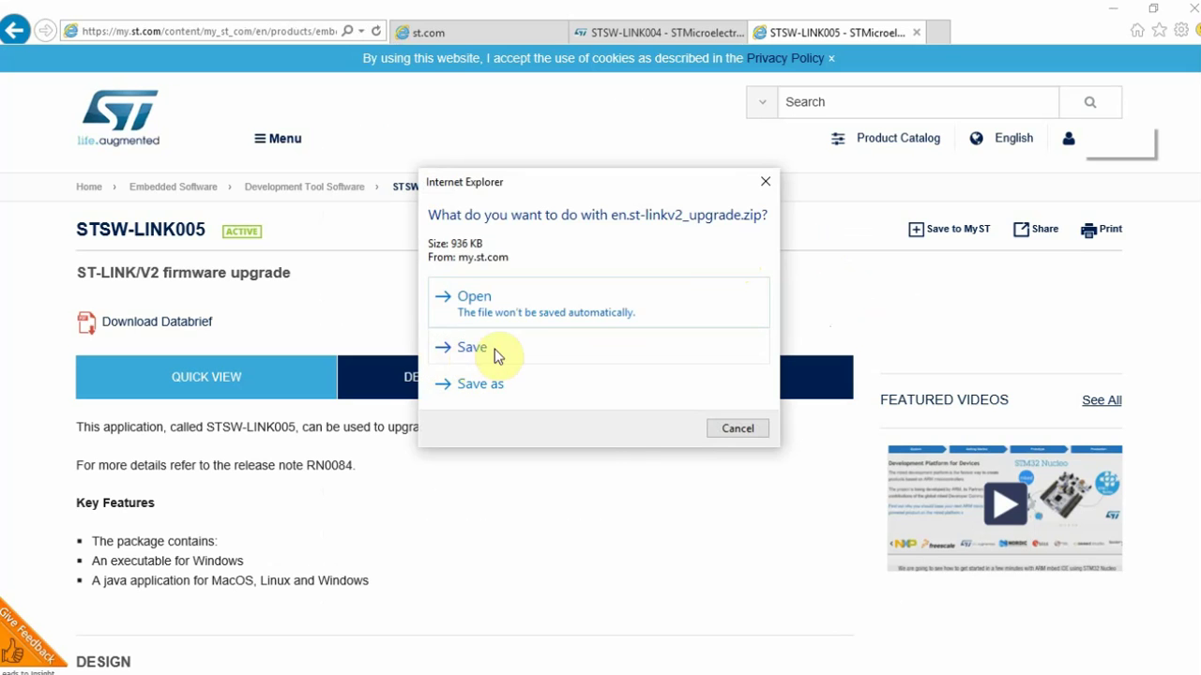
{"action": "left_click", "coordinate": [494, 349]}
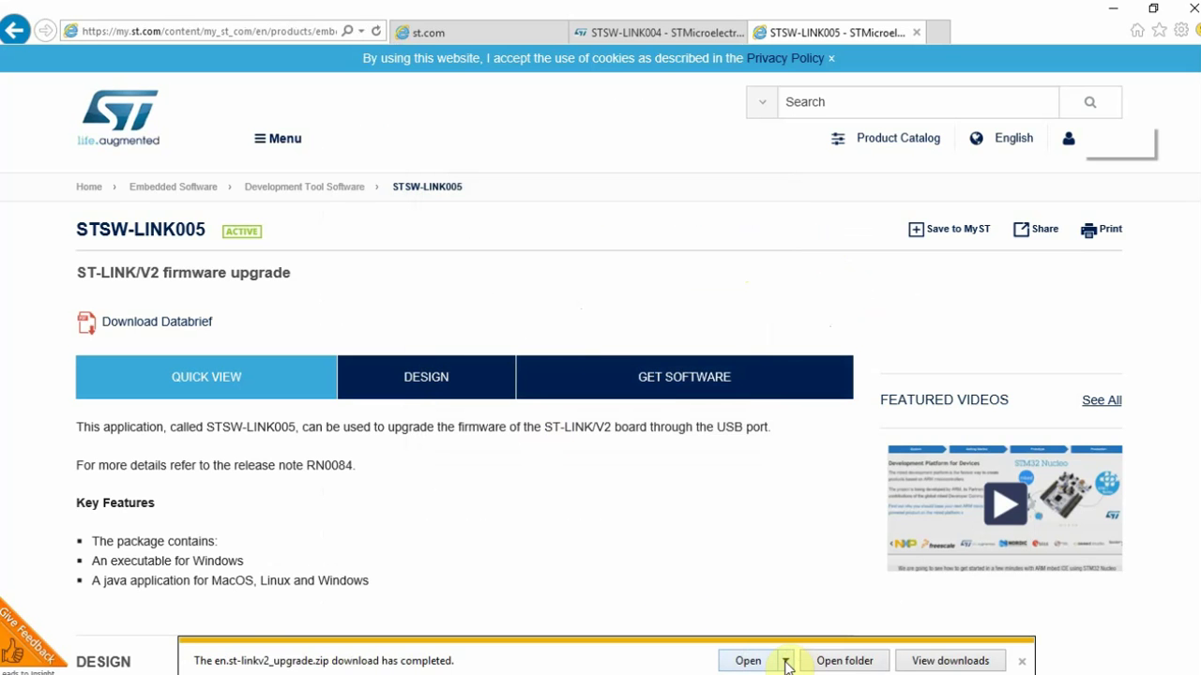
Open the downloaded upgrade package and run ST-LinkUpgrade from its Windows folder
{"action": "left_click", "coordinate": [748, 660]}
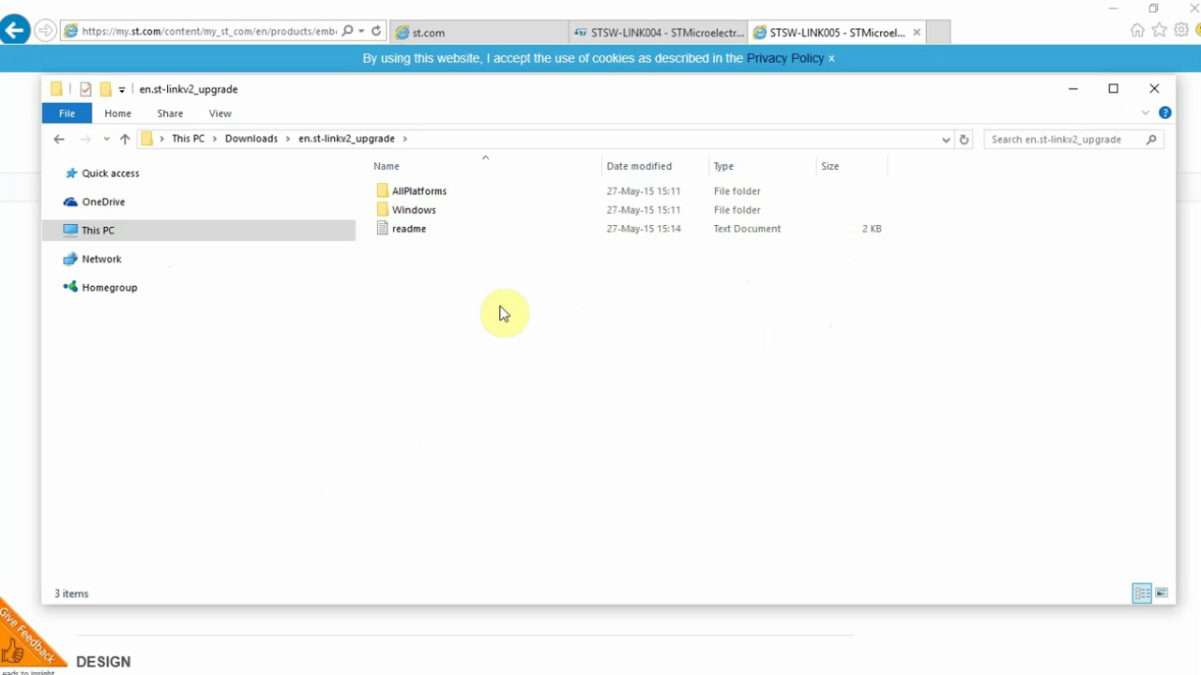
{"action": "double_click", "coordinate": [431, 212]}
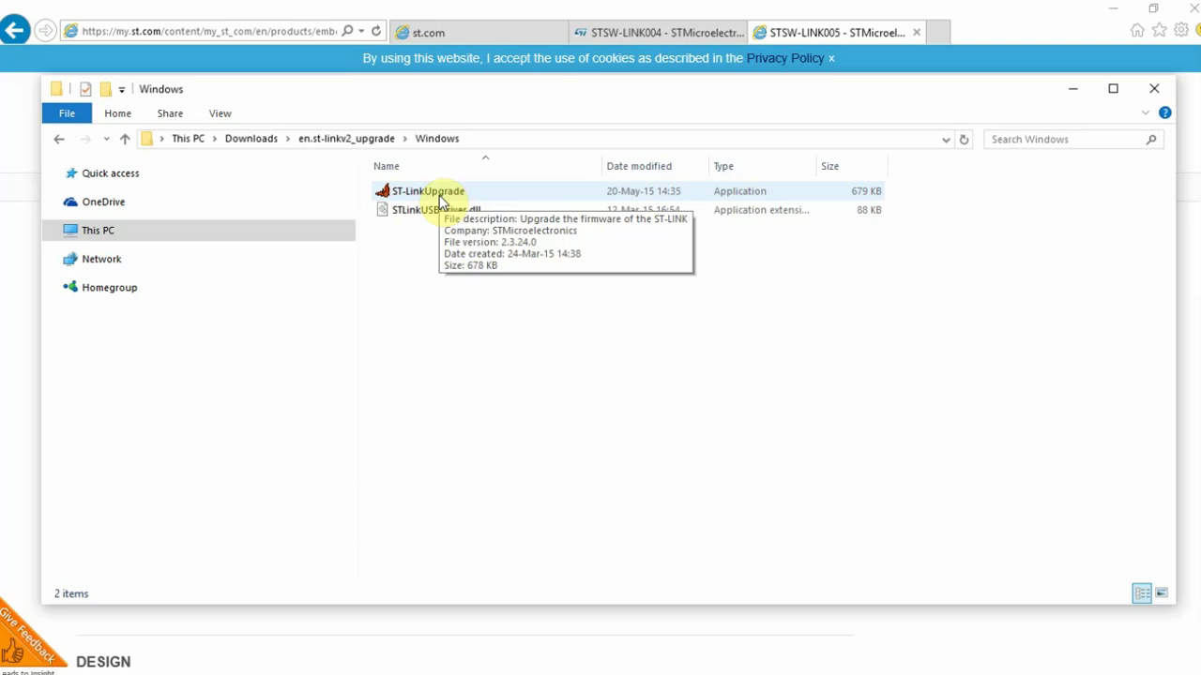
{"action": "double_click", "coordinate": [441, 202]}
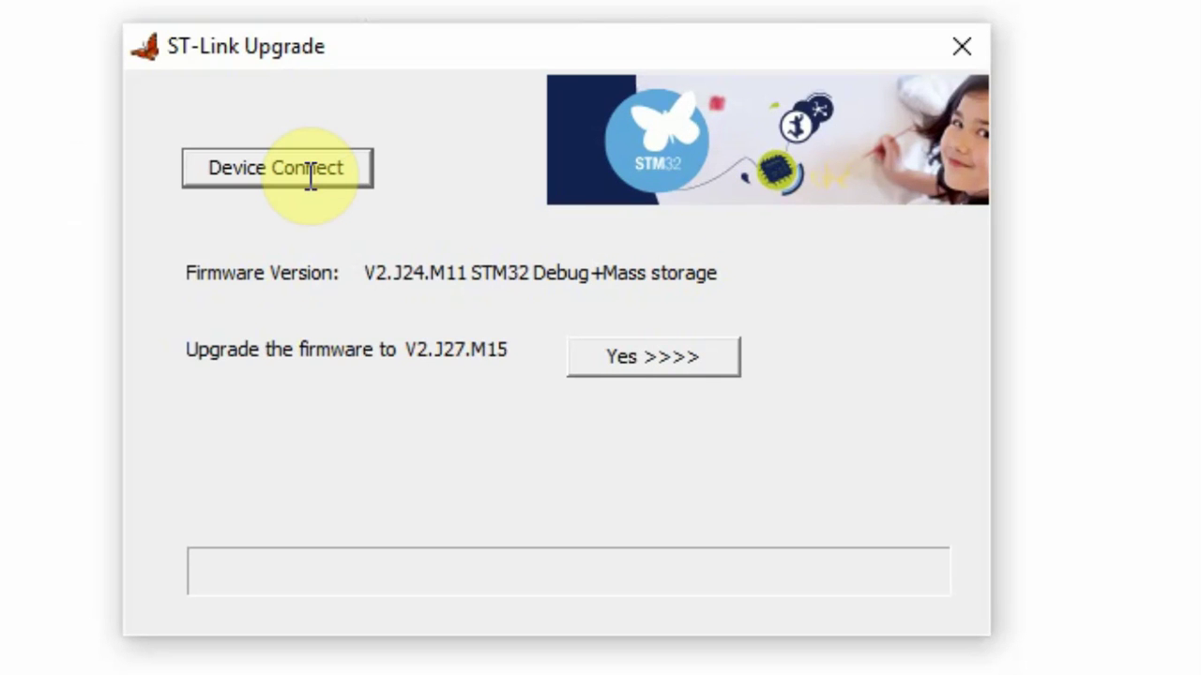
Compare the current and offered firmware versions, upgrade the board's ST-LINK firmware to V2.J27.M15, and close the upgrade window
{"action": "double_click", "coordinate": [451, 349]}
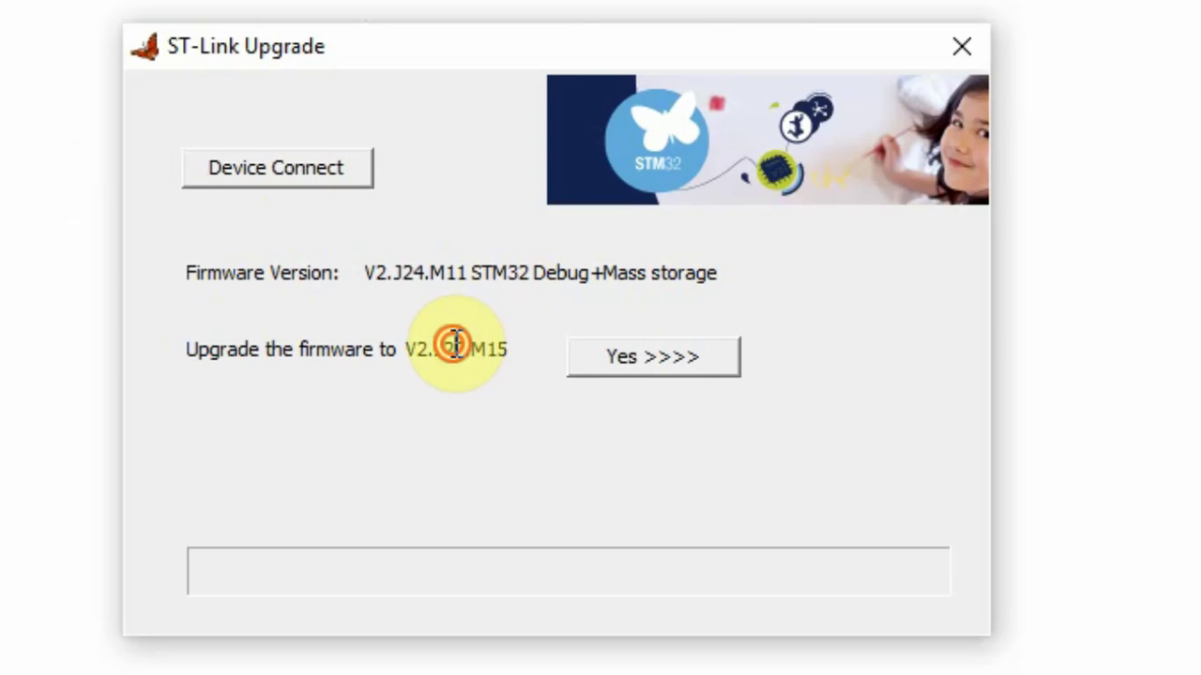
{"action": "double_click", "coordinate": [404, 272]}
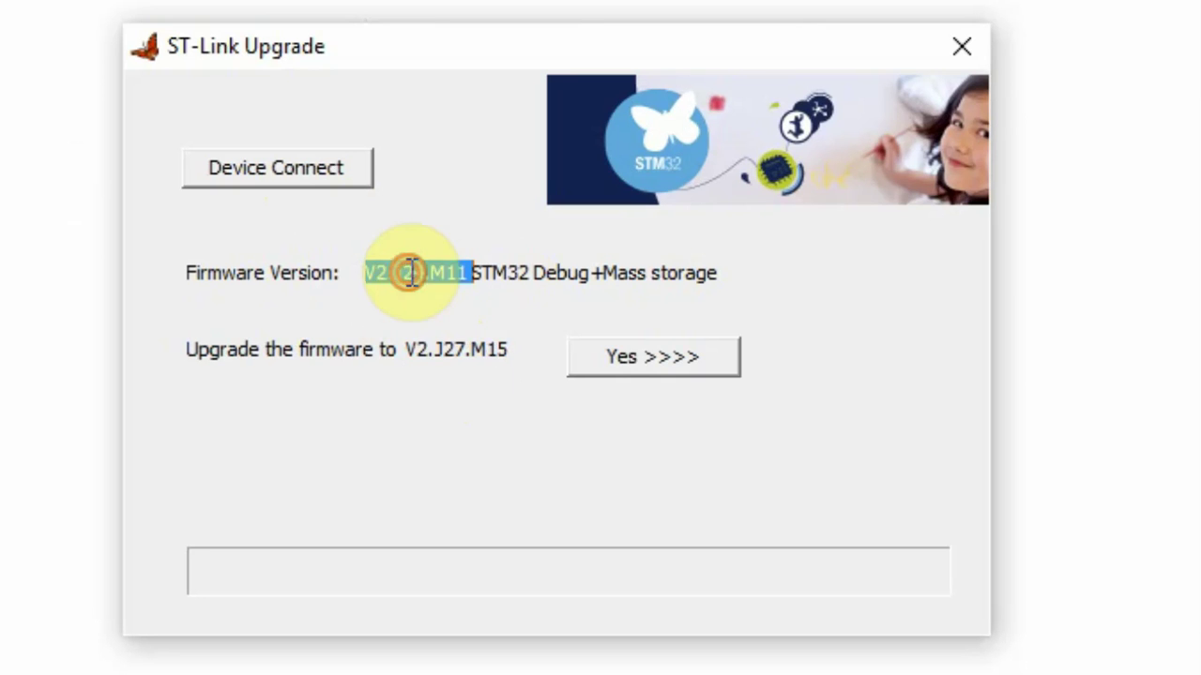
{"action": "left_click", "coordinate": [631, 360]}
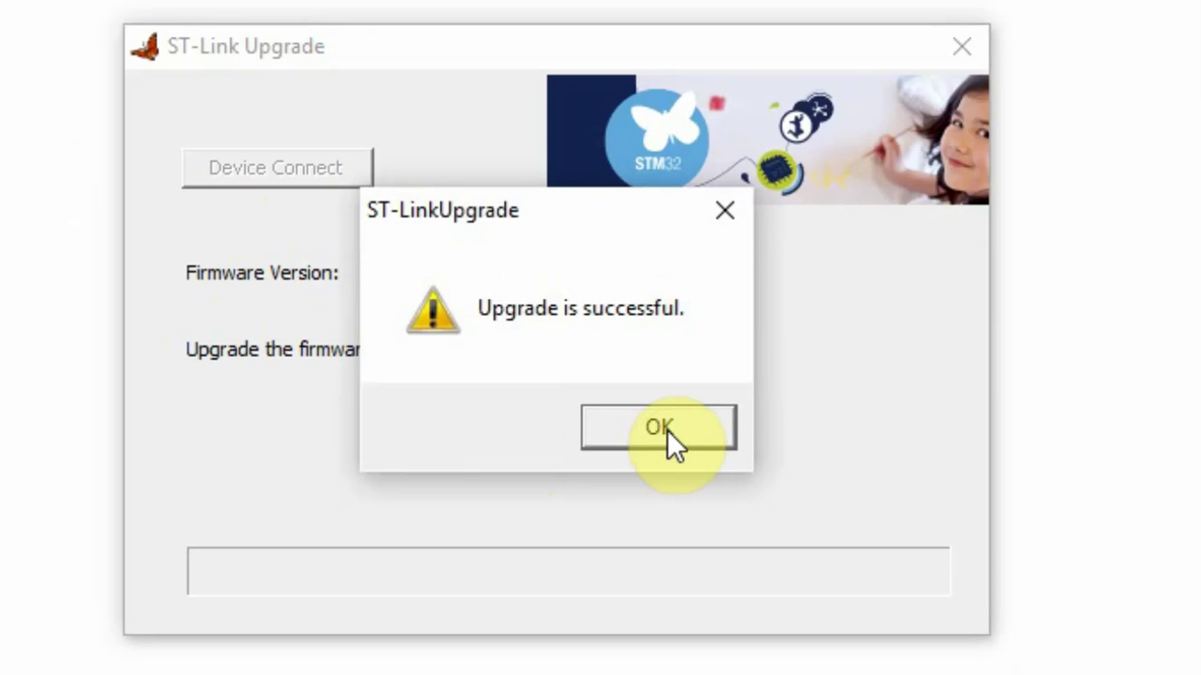
{"action": "left_click", "coordinate": [667, 430]}
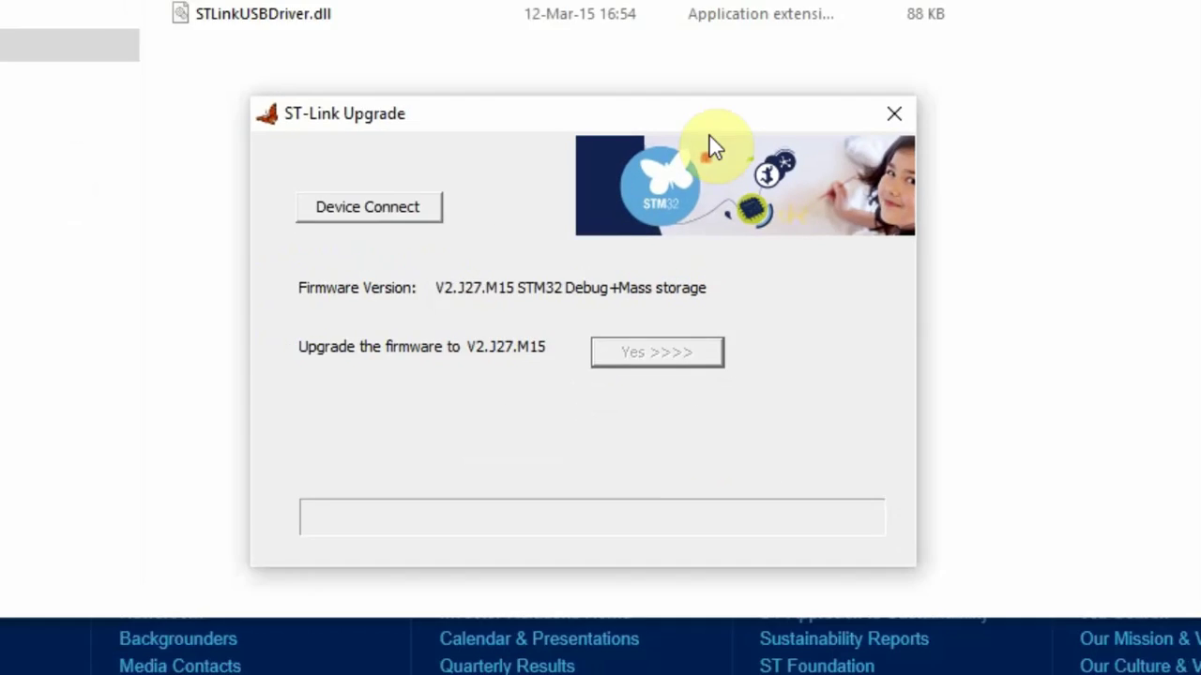
{"action": "left_click", "coordinate": [894, 114]}
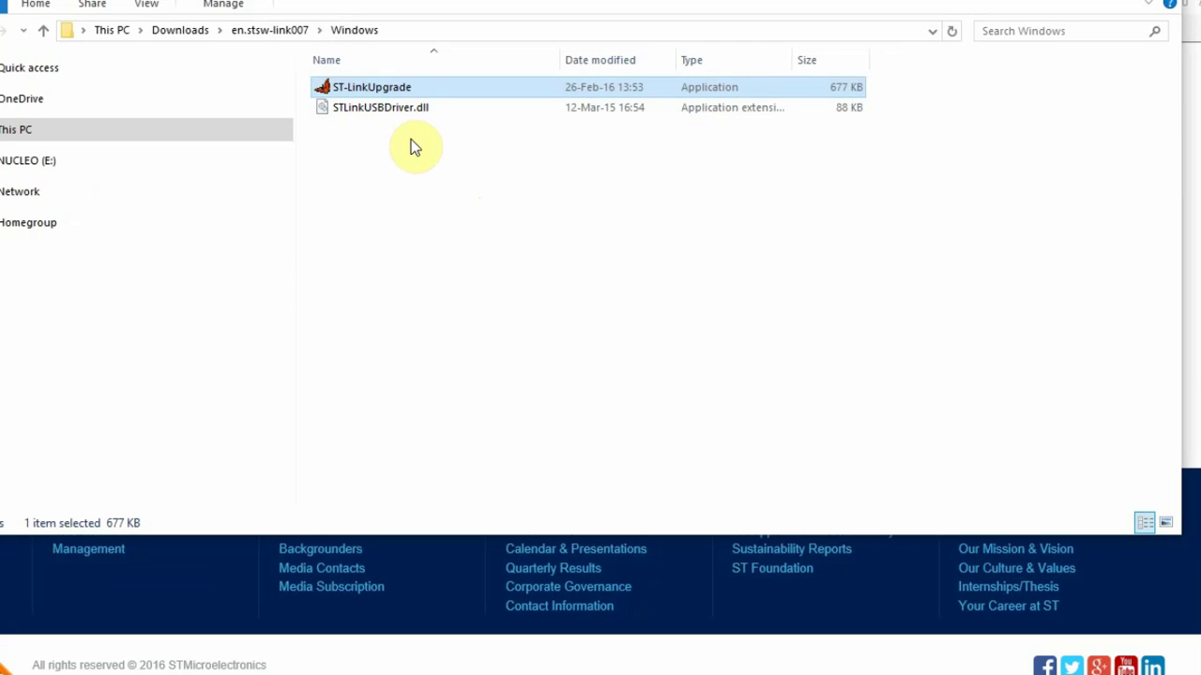
Copy ST-LinkUpgrade and STLinkUSBDriver.dll into the installed STM32 ST-LINK Utility's ST-LINK Utility folder, replacing the existing files with administrator permission
{"action": "left_click", "coordinate": [431, 147]}
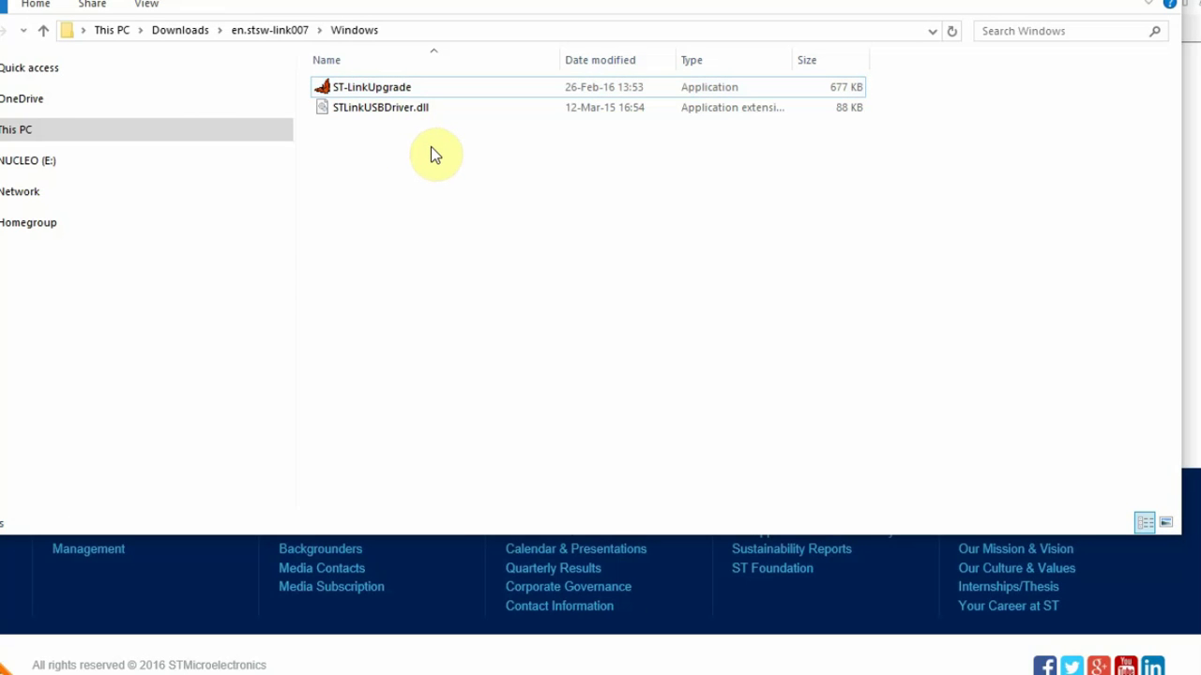
{"action": "left_click_drag", "start_coordinate": [437, 149], "coordinate": [314, 66]}
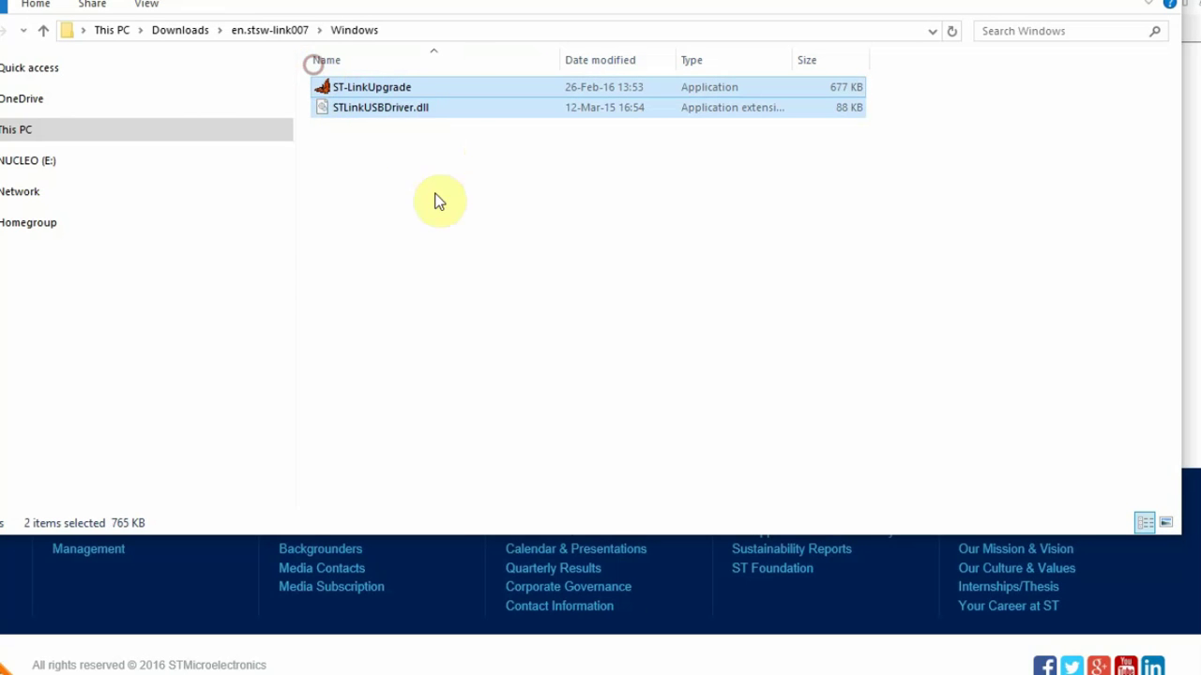
{"action": "key", "text": "ctrl+c"}
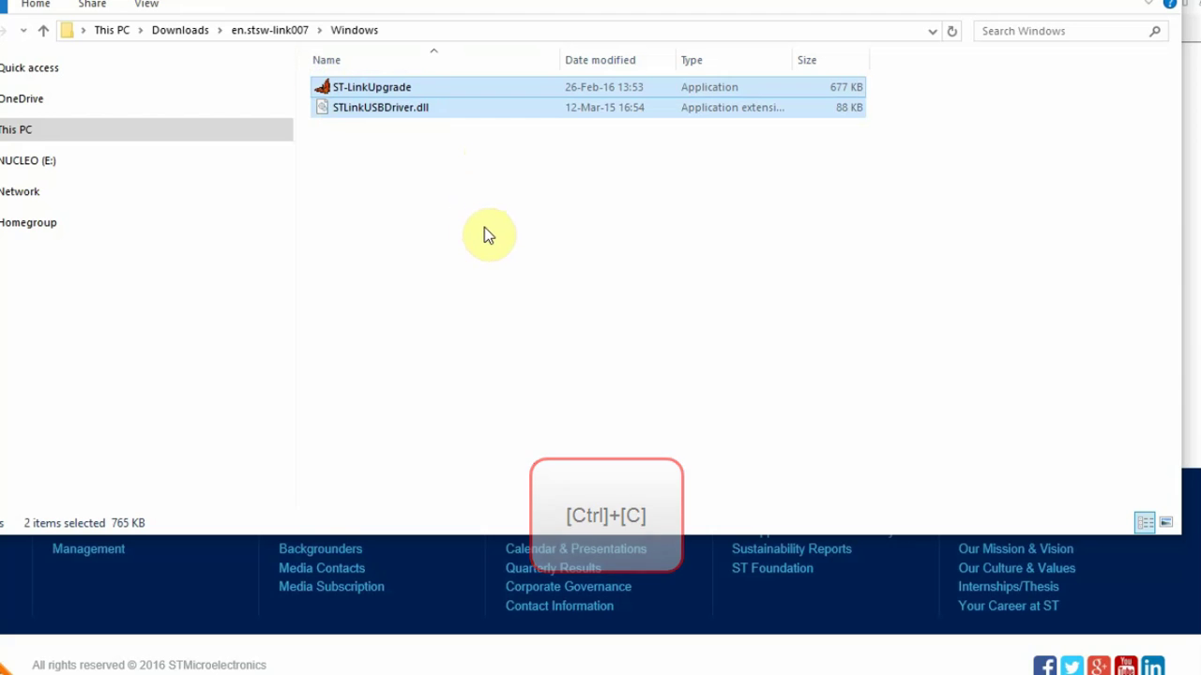
{"action": "left_click", "coordinate": [244, 131]}
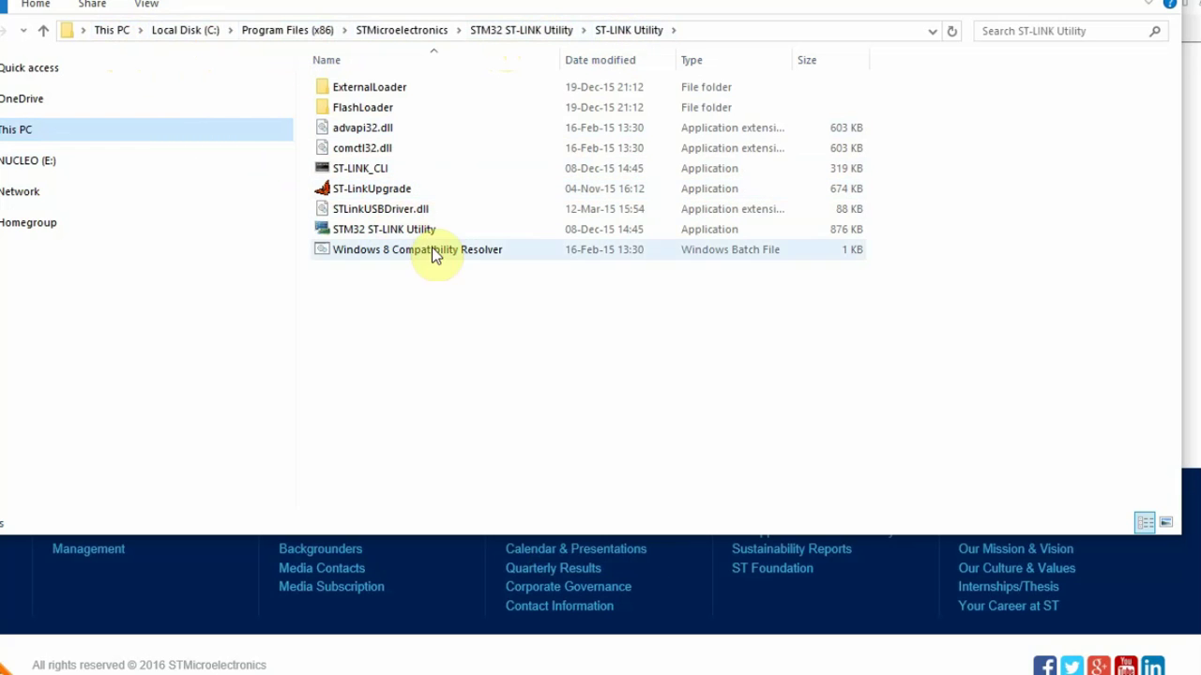
{"action": "left_click", "coordinate": [487, 403]}
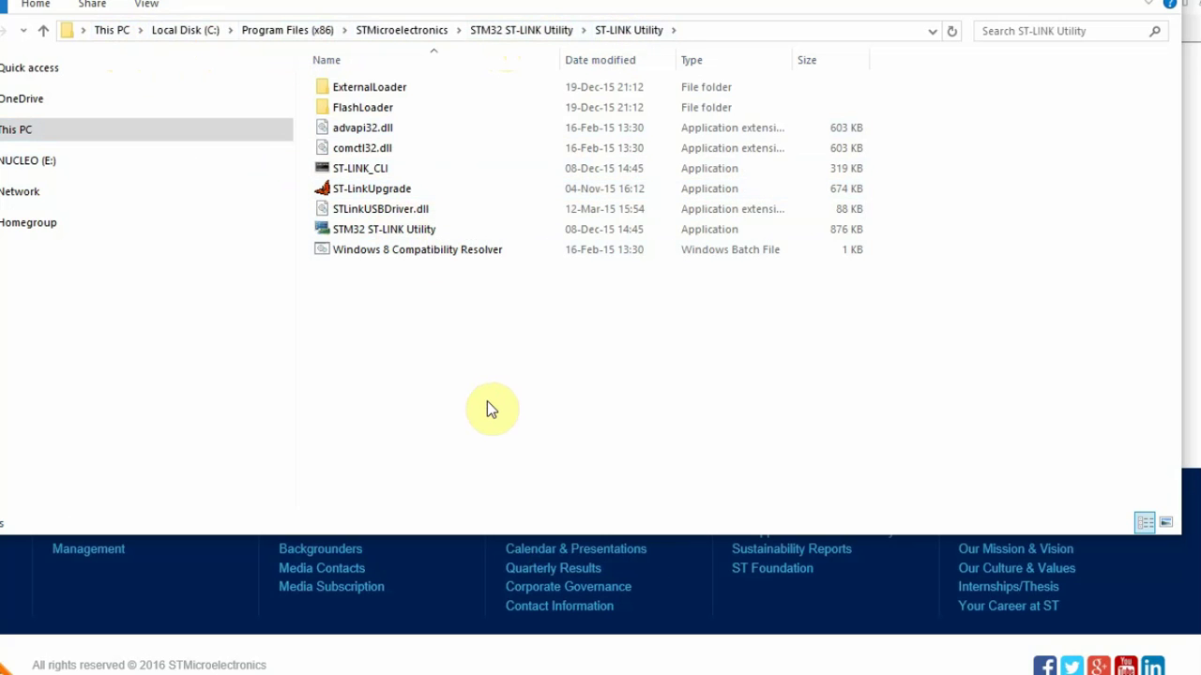
{"action": "key", "text": "ctrl+v"}
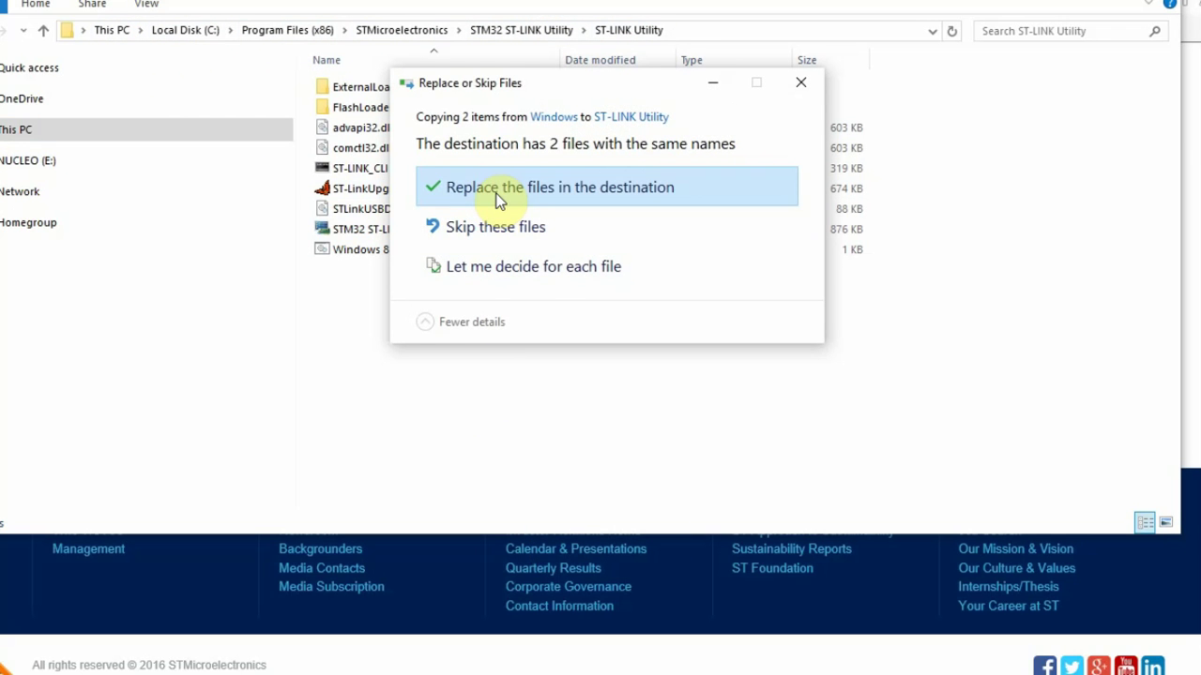
{"action": "left_click", "coordinate": [498, 198]}
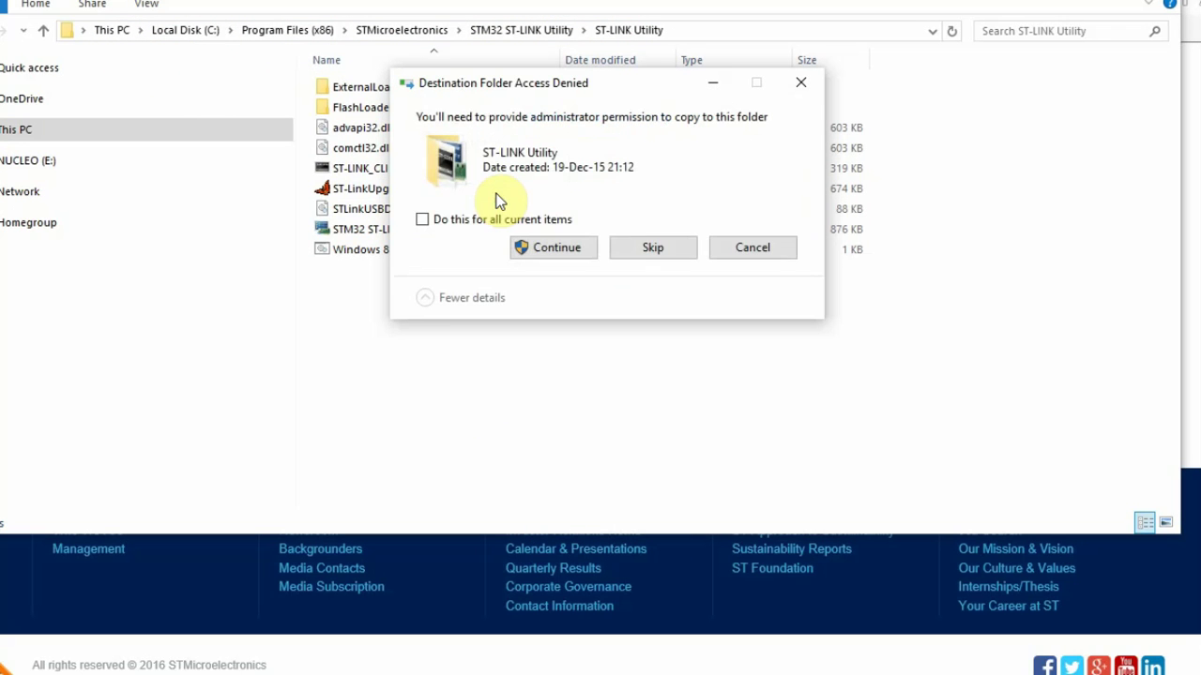
{"action": "left_click", "coordinate": [561, 249]}
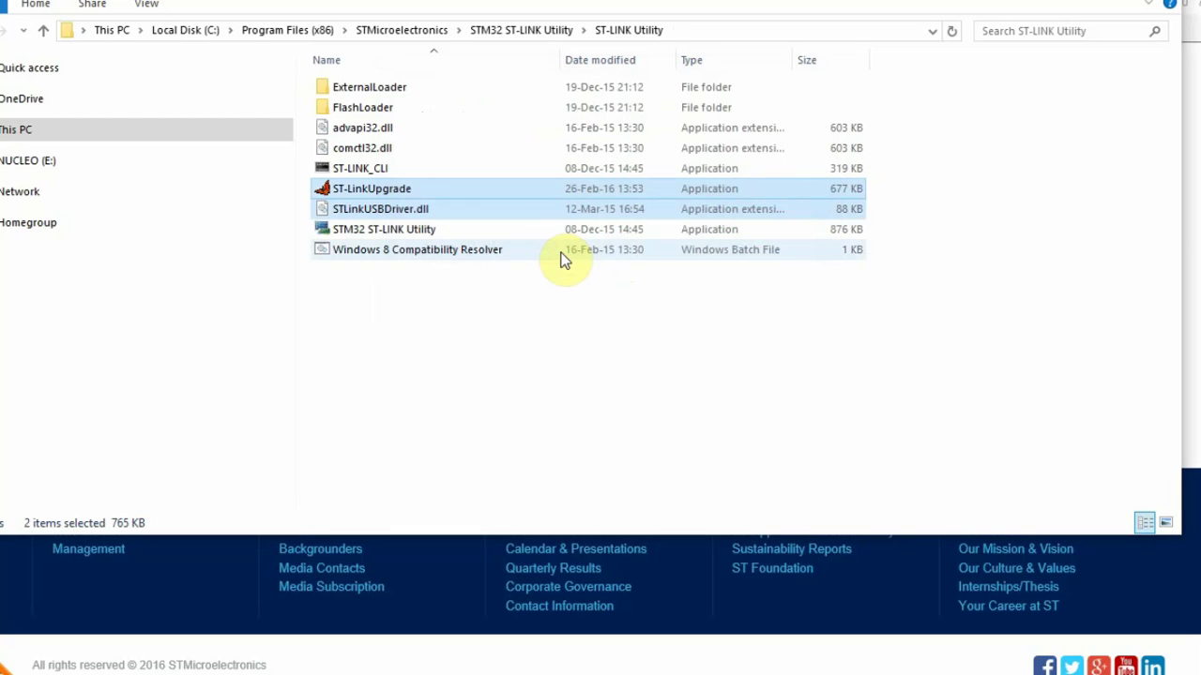
{"action": "left_click", "coordinate": [441, 347]}
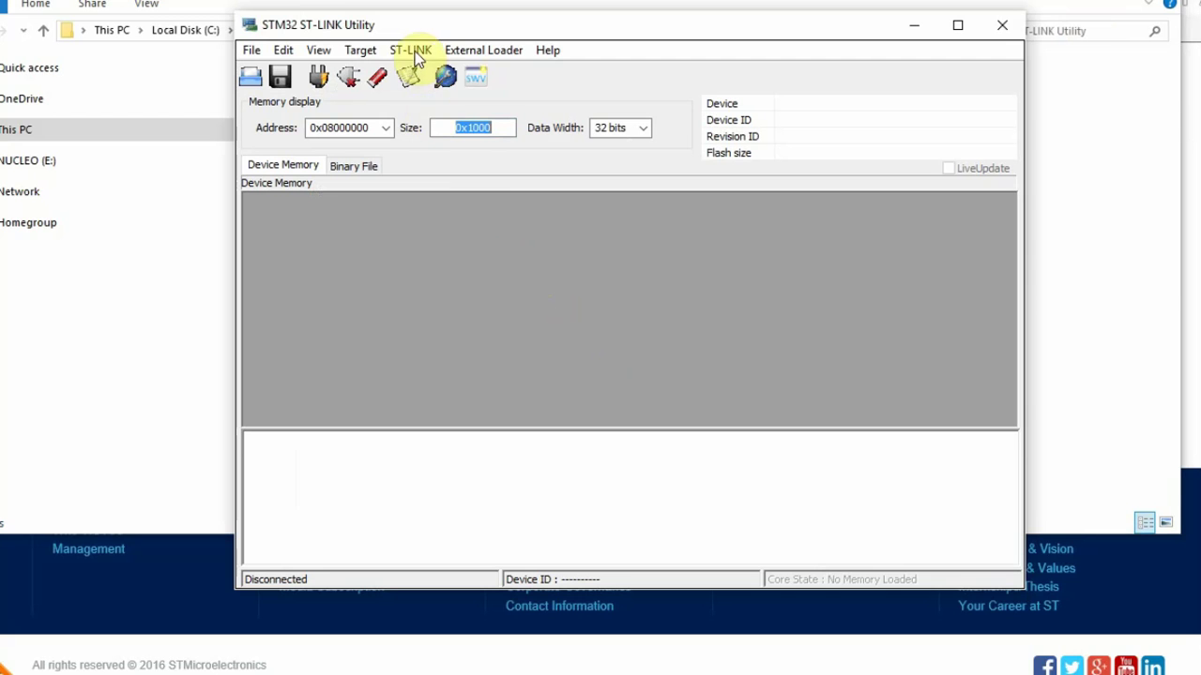
In STM32 ST-LINK Utility, open the ST-LINK firmware update, connect to the board, and check the offered firmware version
{"action": "left_click", "coordinate": [416, 52]}
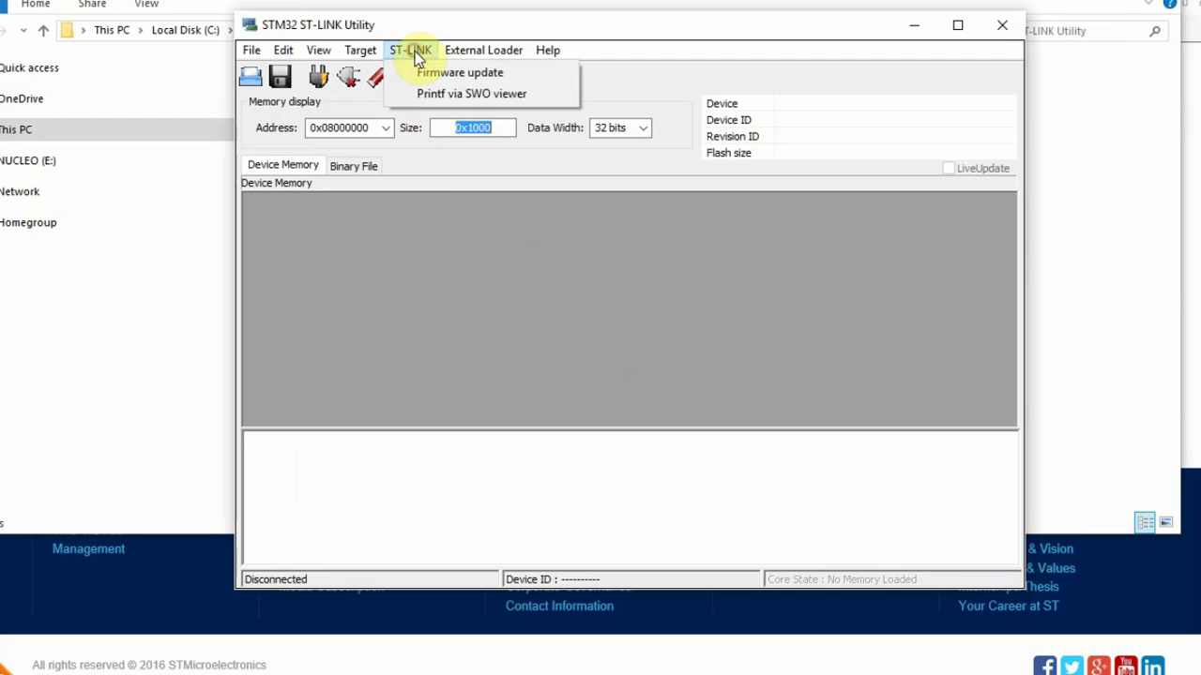
{"action": "left_click", "coordinate": [420, 75]}
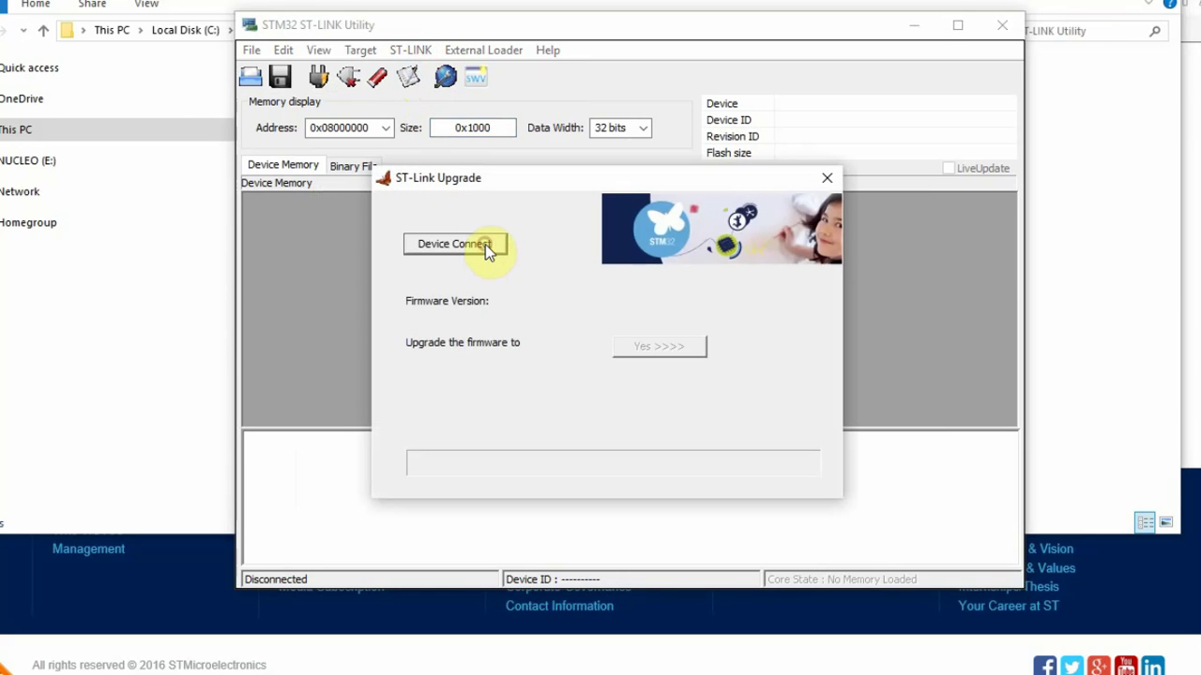
{"action": "left_click", "coordinate": [485, 244]}
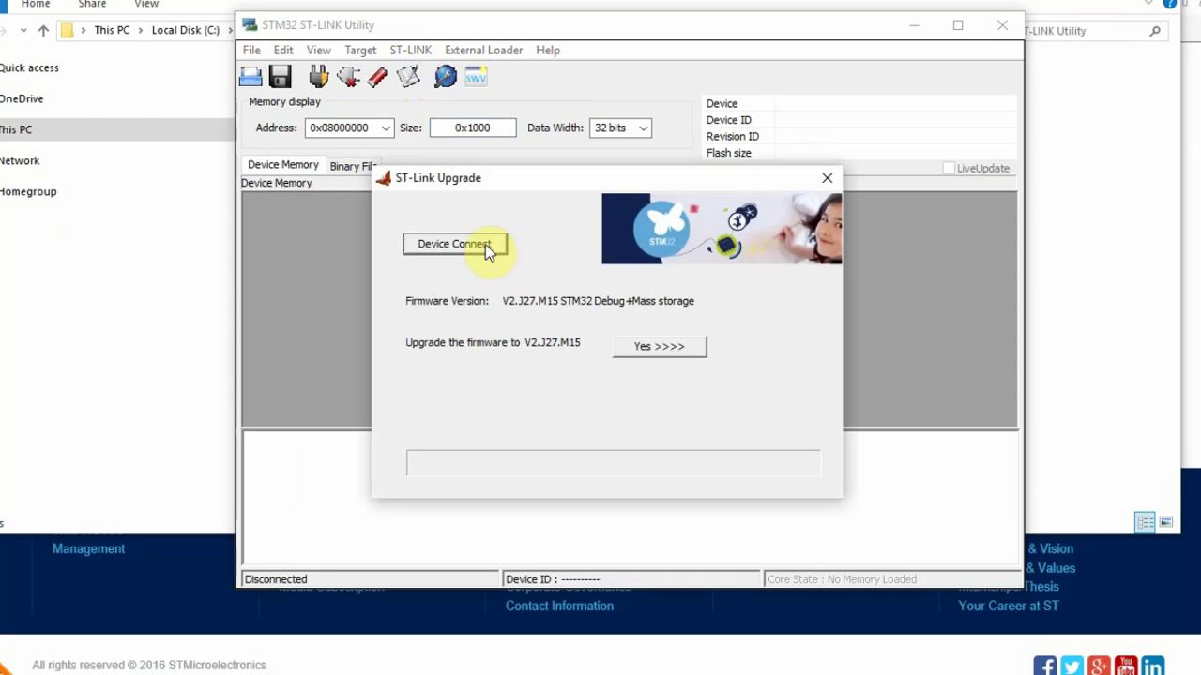
{"action": "double_click", "coordinate": [554, 344]}
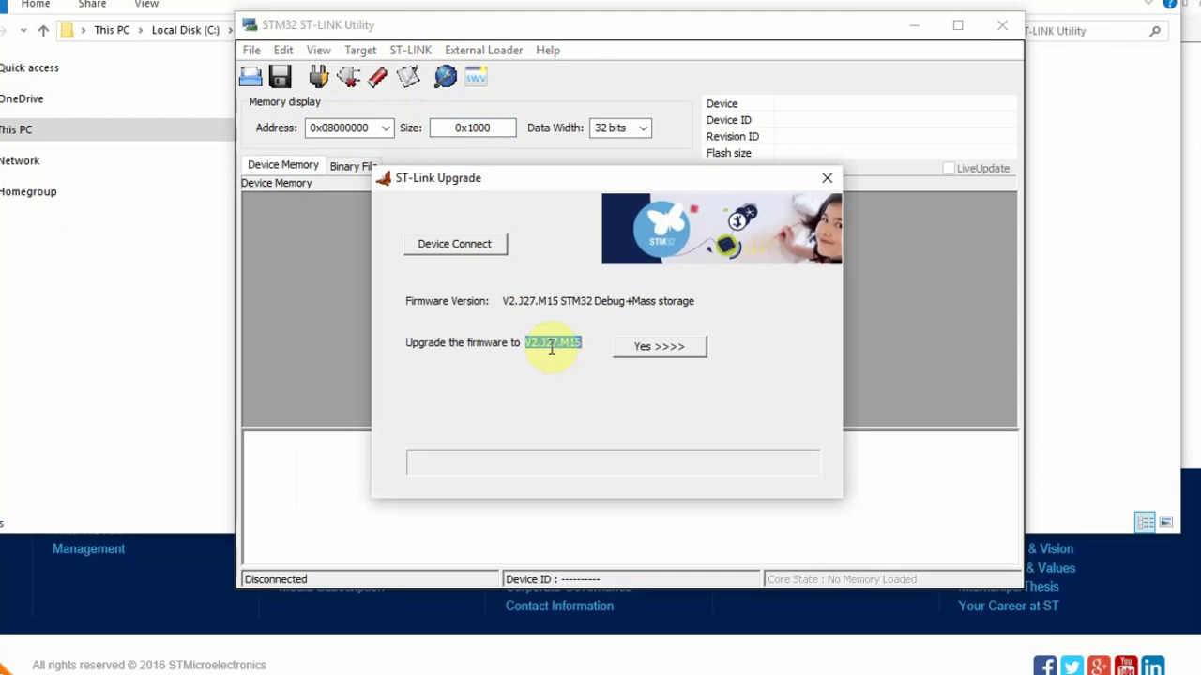